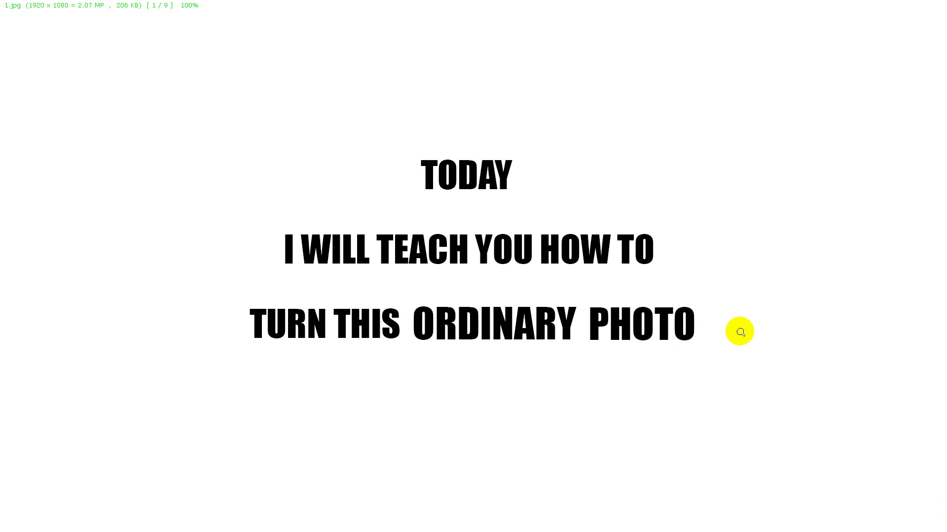
# Step: Page through the intro slides until the unedited 6.NEF railway photo appears
pyautogui.press('Right')
pyautogui.press('Right')
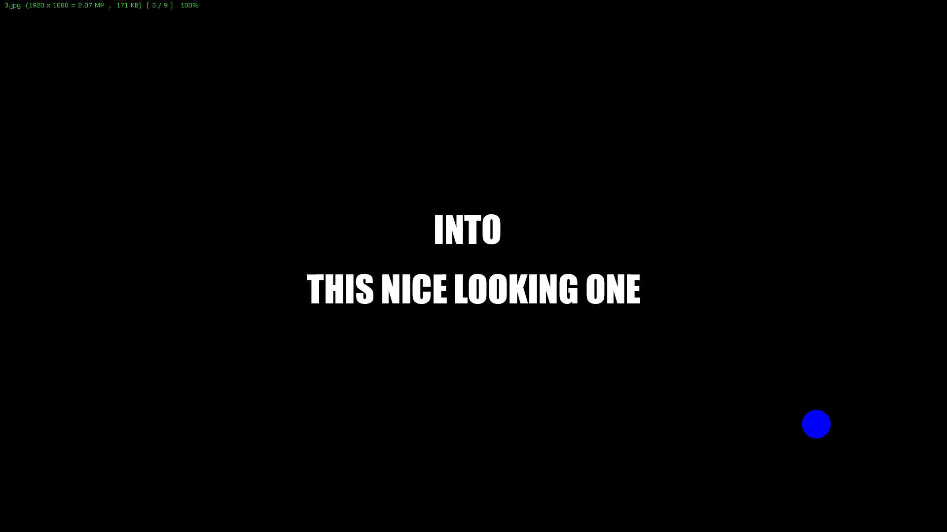
pyautogui.press('Right')
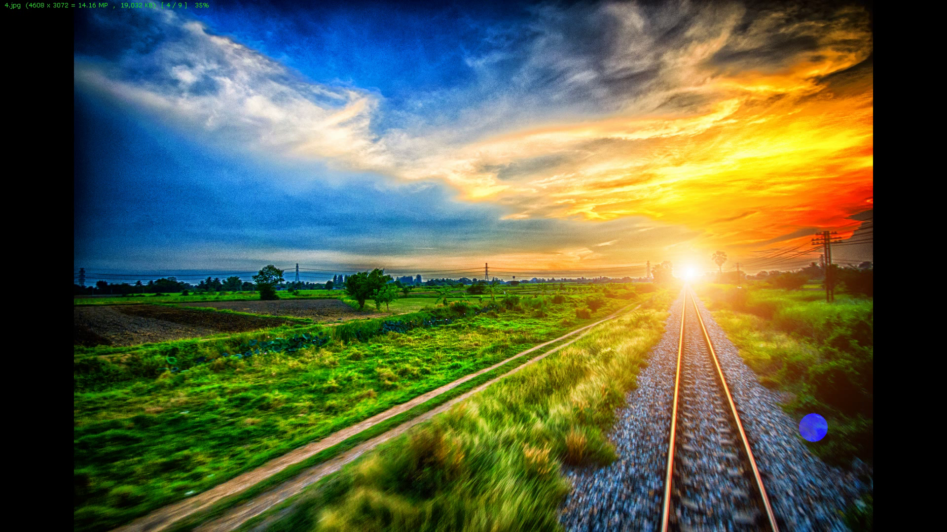
pyautogui.click(813, 428)
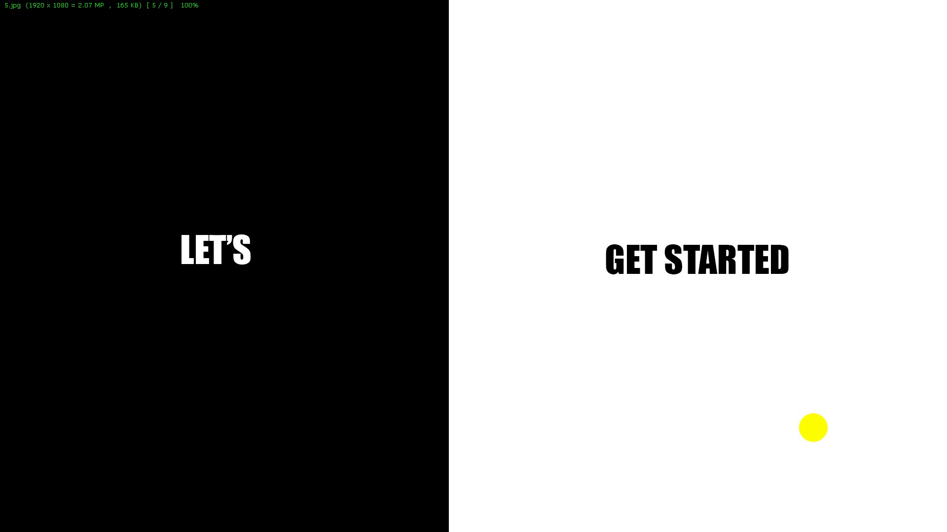
pyautogui.rightClick(812, 432)
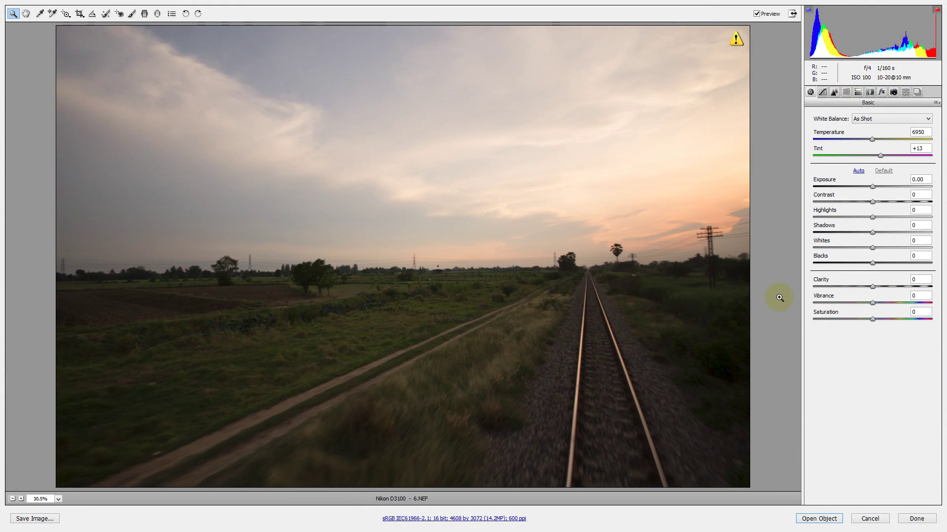
# Step: Apply the Camera Neutral profile in Camera Calibration
pyautogui.click(893, 92)
pyautogui.click(857, 154)
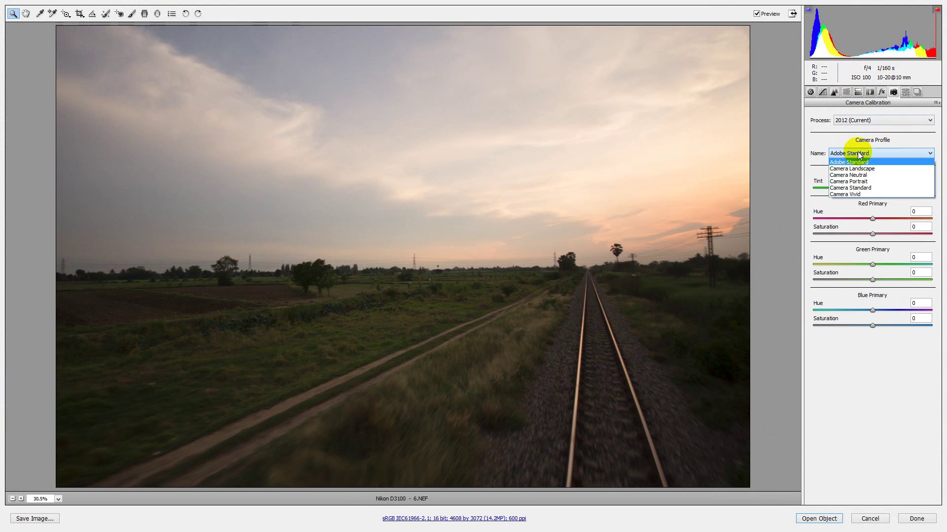
pyautogui.click(851, 176)
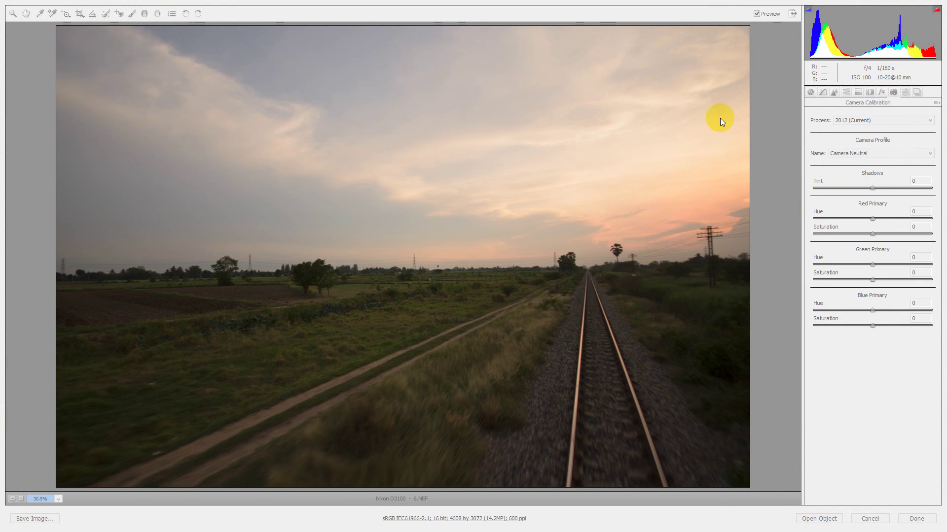
pyautogui.click(810, 94)
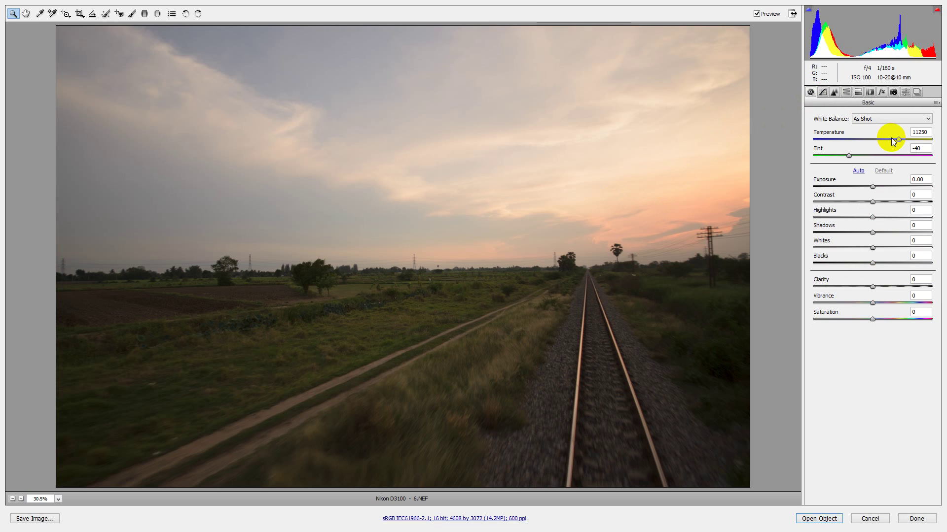
# Step: Set Exposure -0.30, Highlights -78, Shadows +74, Whites -68, Blacks 75, then open a copy in Photoshop
pyautogui.click(920, 179)
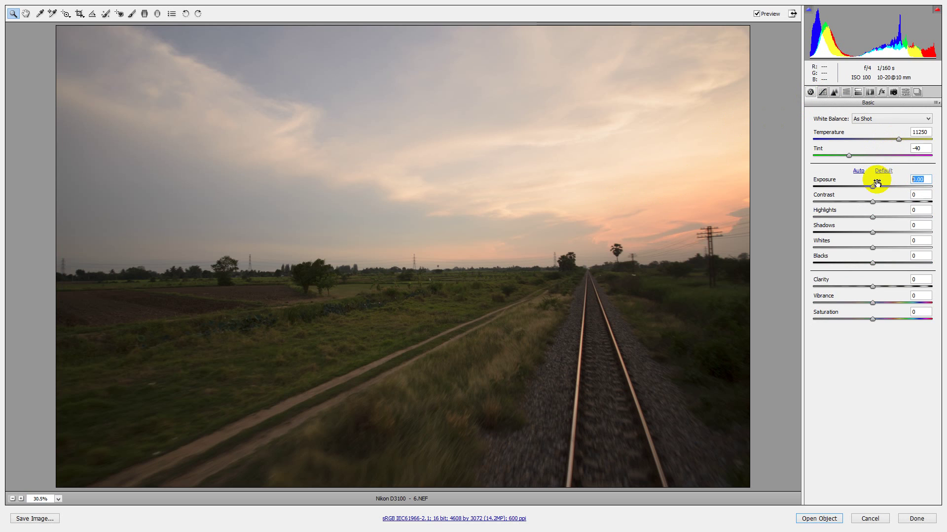
pyautogui.write('-3')
pyautogui.press('Tab')
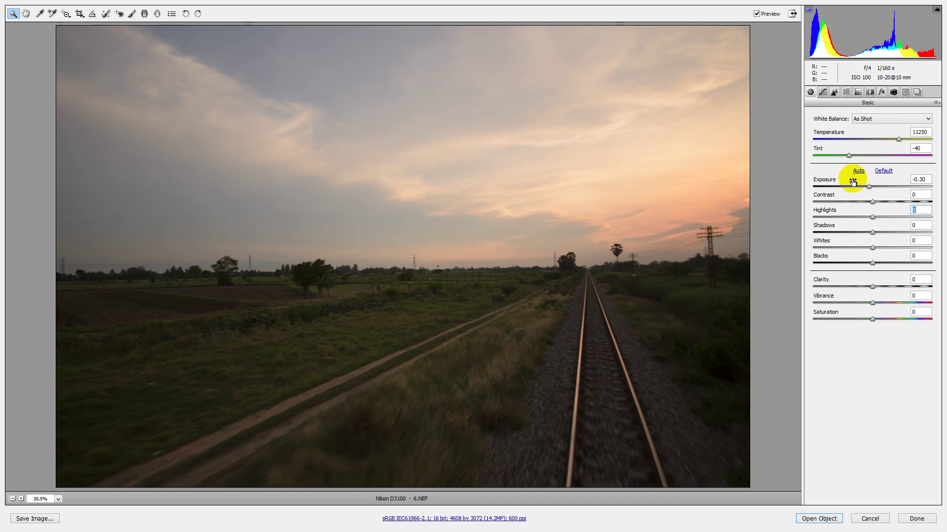
pyautogui.write('-78')
pyautogui.press('Tab')
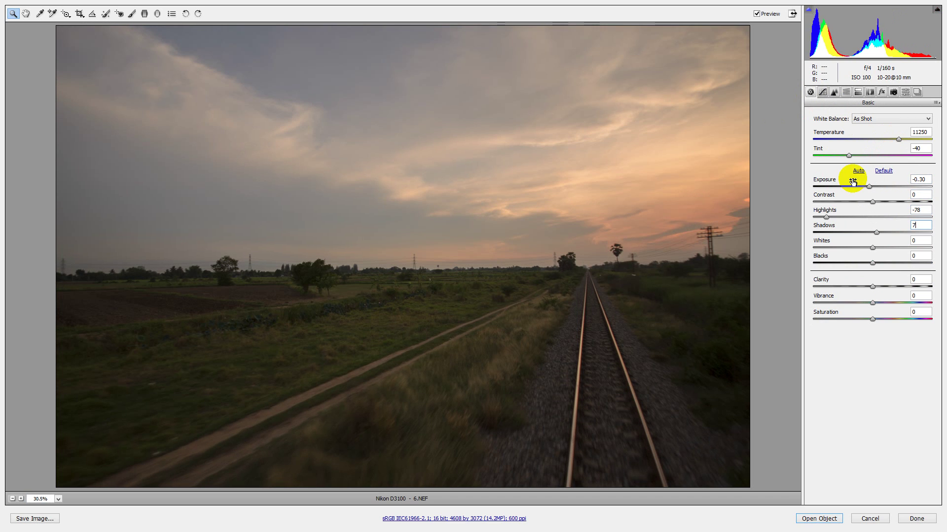
pyautogui.write('7468')
pyautogui.press('Tab')
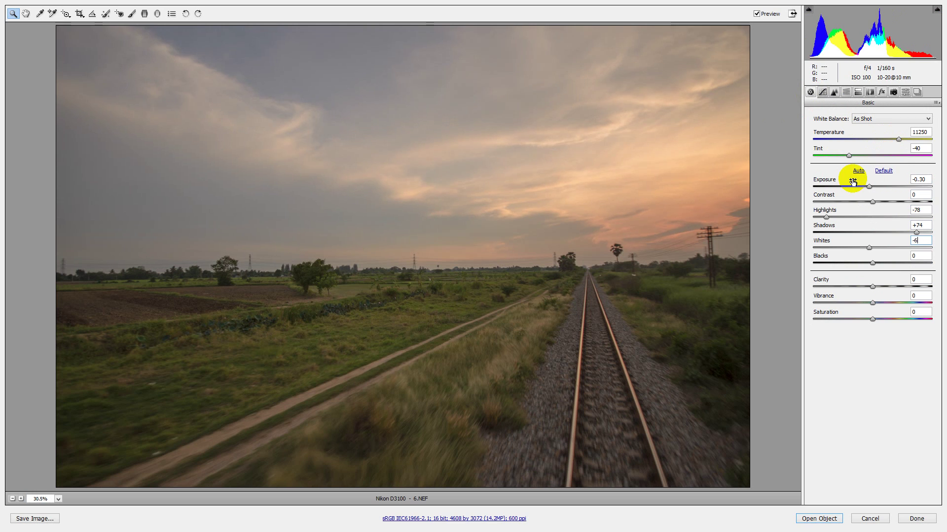
pyautogui.write('75')
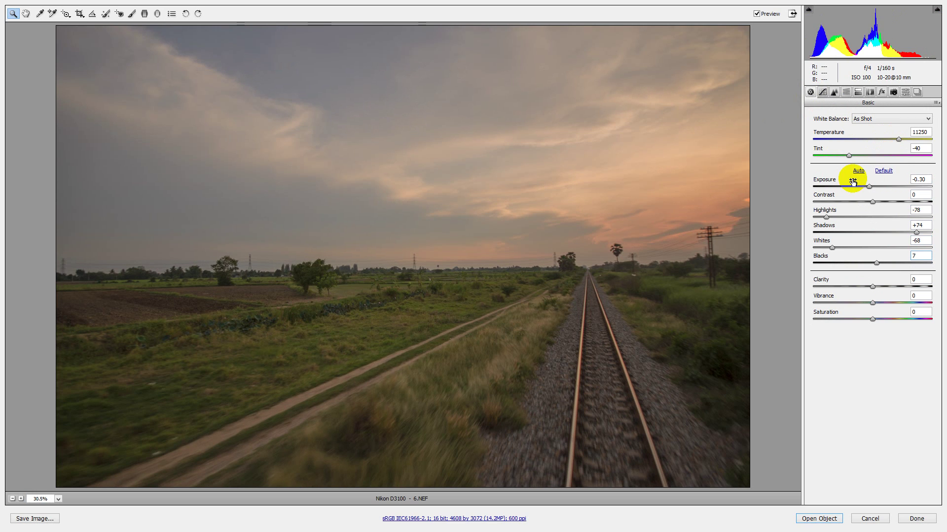
pyautogui.press('alt')
pyautogui.click(819, 520)
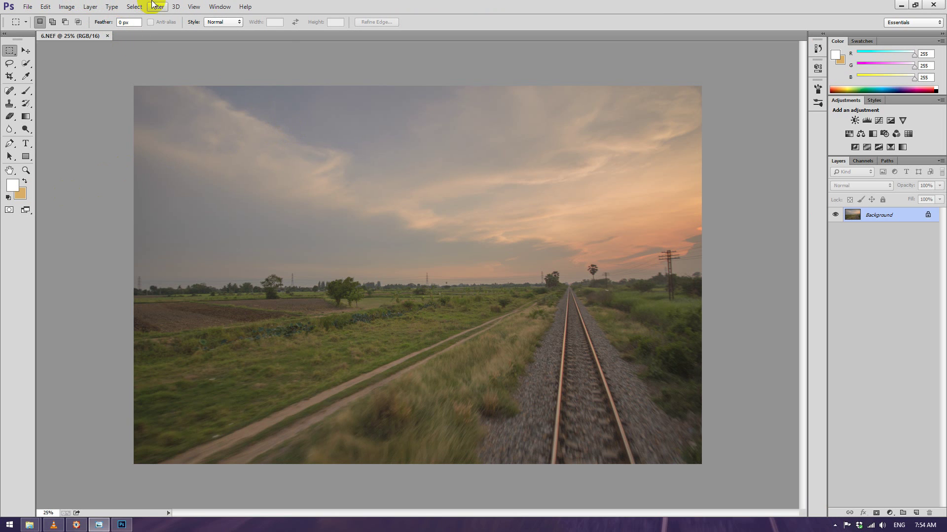
# Step: Launch HDR Efex Pro 2 from the Filter > Nik Collection menu
pyautogui.click(156, 6)
pyautogui.moveTo(175, 214)
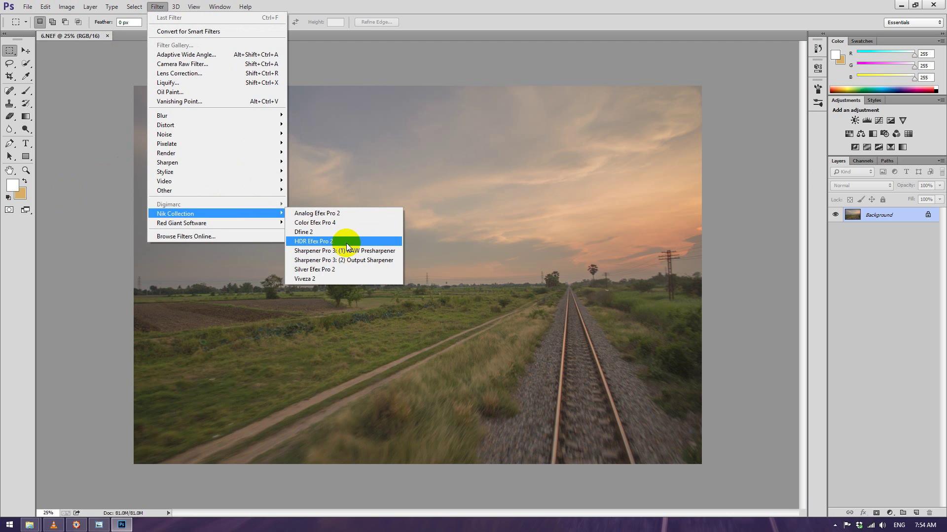
pyautogui.click(346, 244)
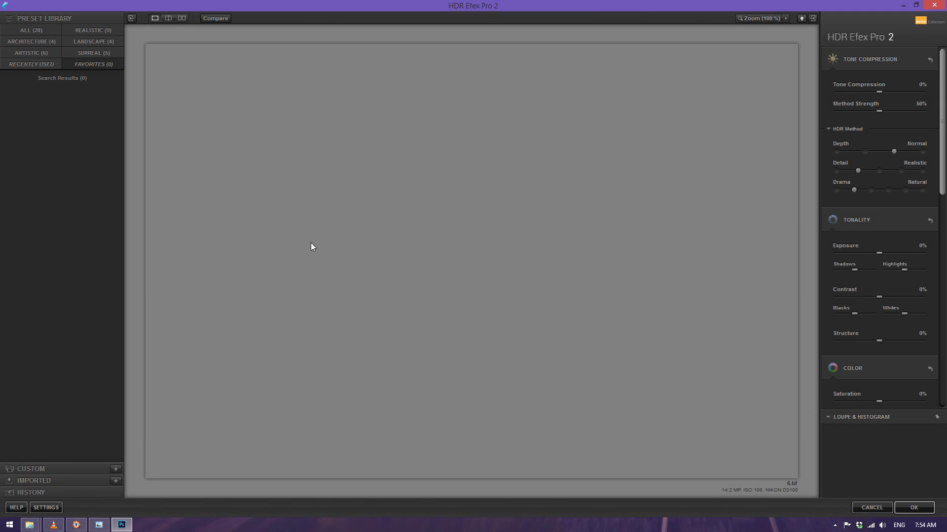
# Step: Set Tone Compression 40%, Method Strength 32% and Depth to Strong
pyautogui.click(310, 247)
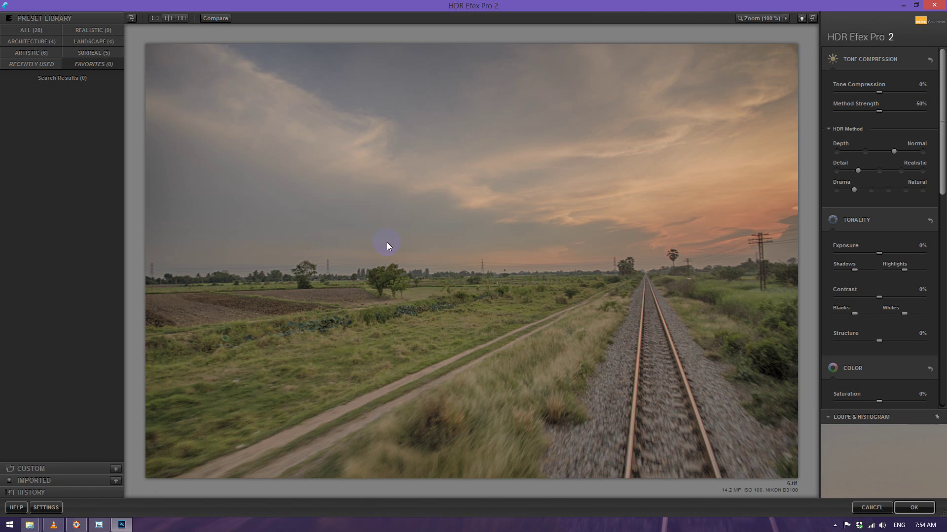
pyautogui.click(920, 89)
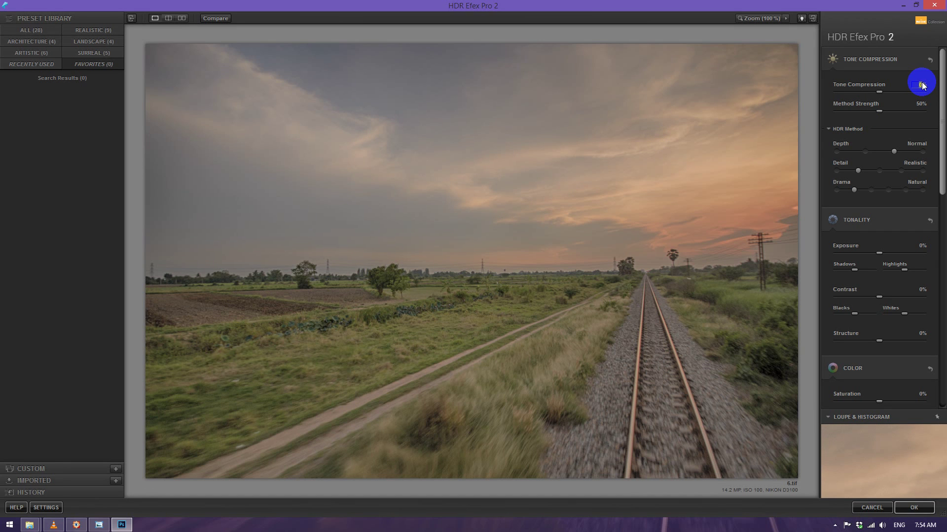
pyautogui.write('40')
pyautogui.press('Tab')
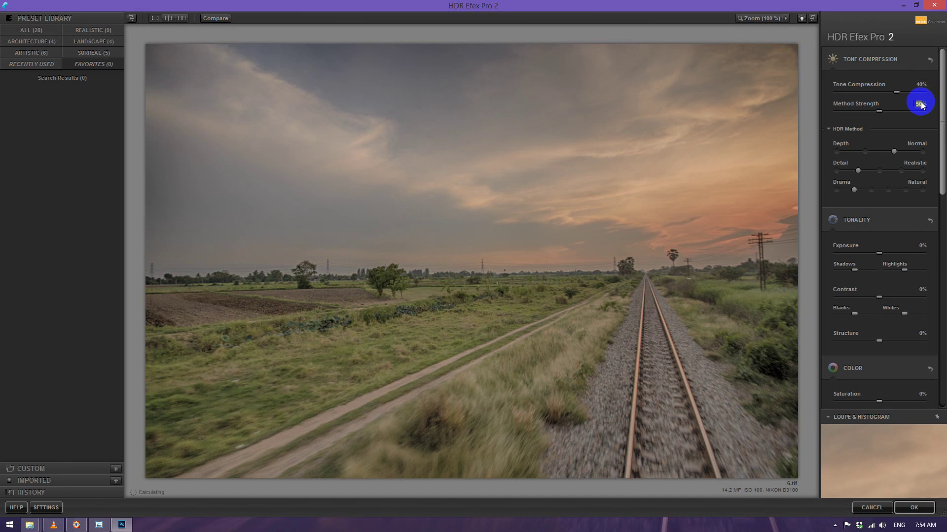
pyautogui.write('32')
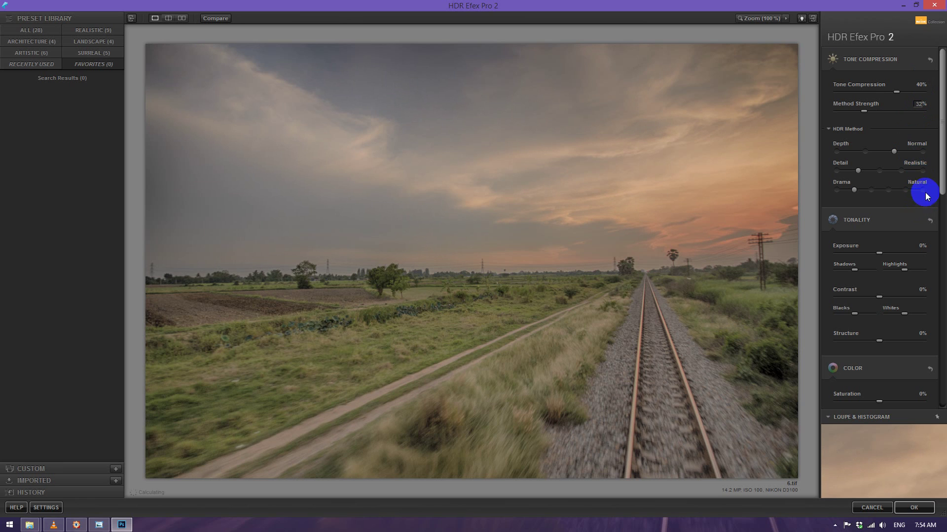
pyautogui.click(924, 163)
pyautogui.click(921, 153)
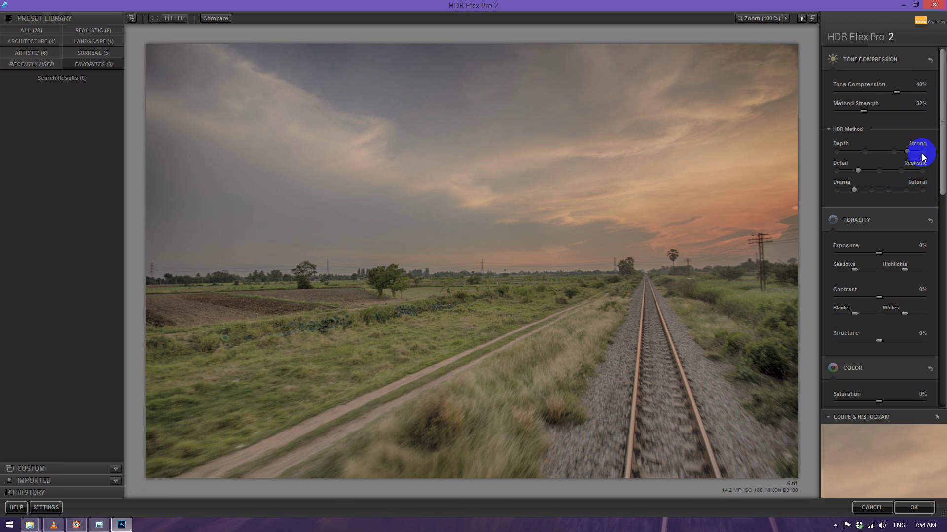
pyautogui.moveTo(940, 180); pyautogui.dragTo(942, 188)
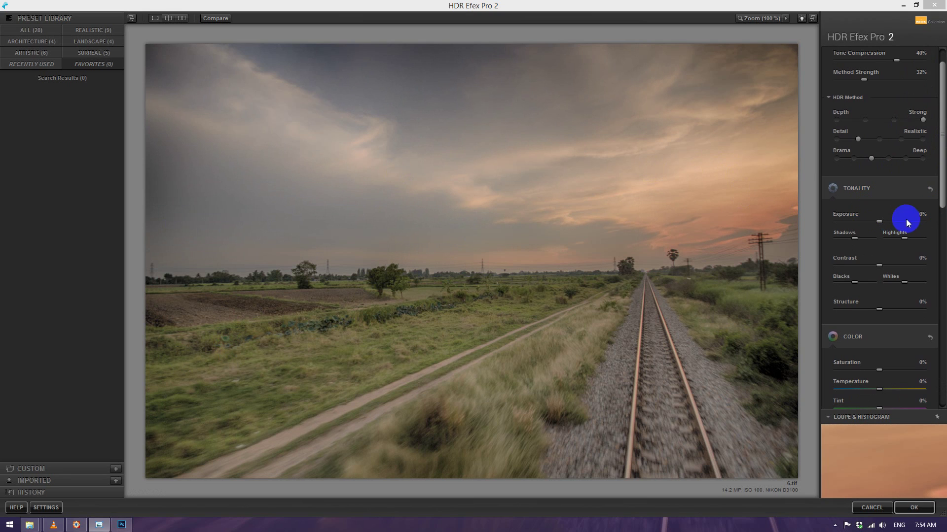
# Step: Set Exposure 20%, Highlights 30, Contrast 40% and Structure 100%
pyautogui.click(921, 220)
pyautogui.write('20')
pyautogui.press('Return')
pyautogui.click(921, 238)
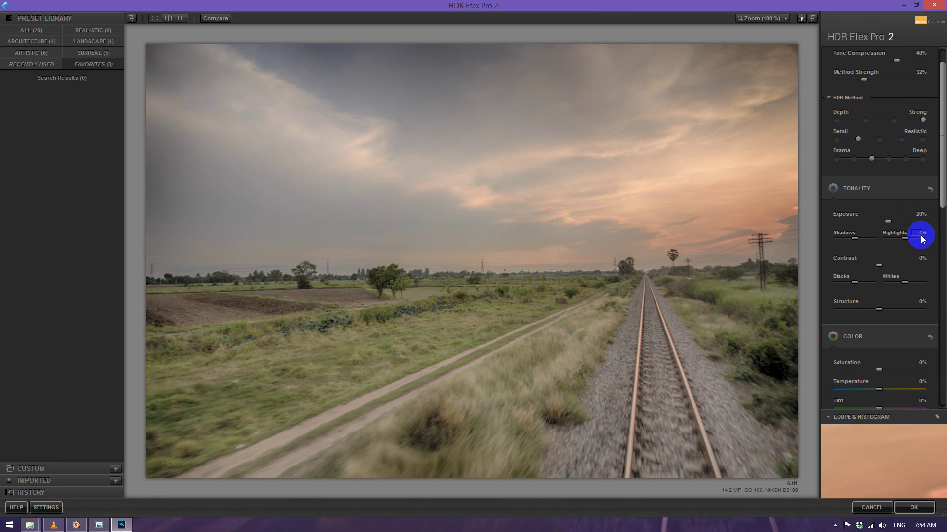
pyautogui.write('30')
pyautogui.press('Return')
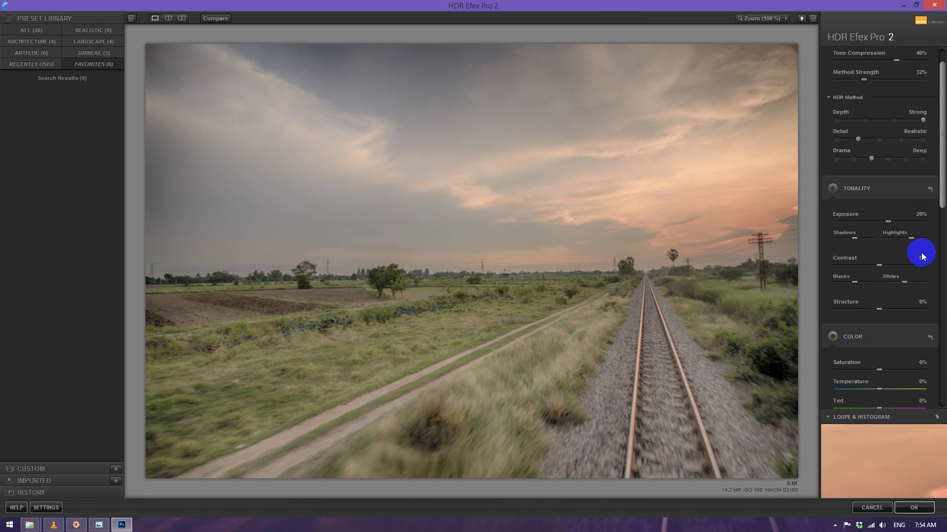
pyautogui.click(923, 259)
pyautogui.write('40')
pyautogui.press('Return')
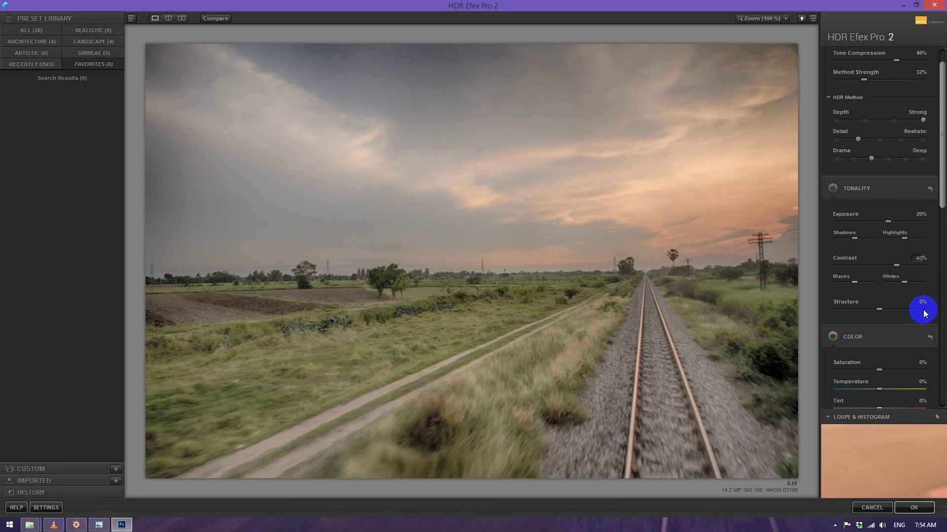
pyautogui.click(924, 309)
pyautogui.write('100')
pyautogui.press('Return')
pyautogui.click(64, 355)
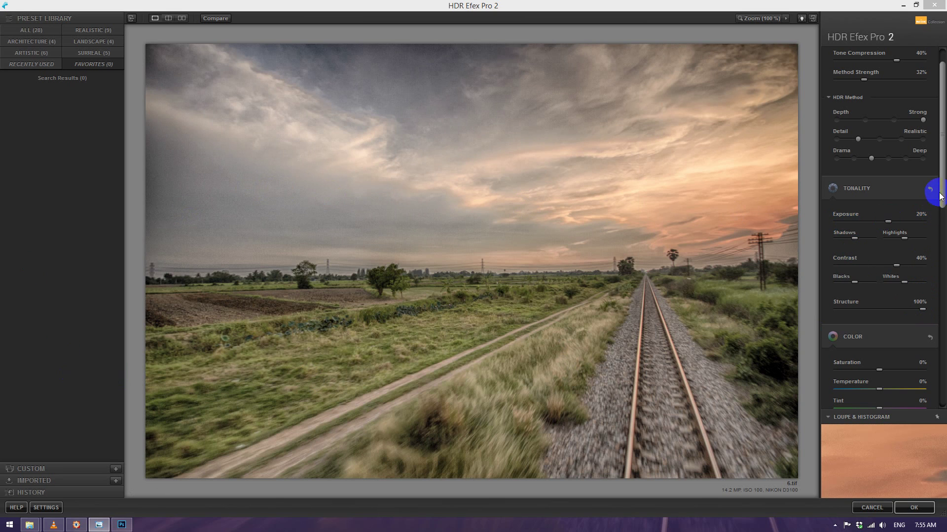
# Step: Set Saturation to 100% and Temperature to -27%
pyautogui.moveTo(939, 197); pyautogui.dragTo(929, 243)
pyautogui.click(920, 235)
pyautogui.write('100')
pyautogui.press('Return')
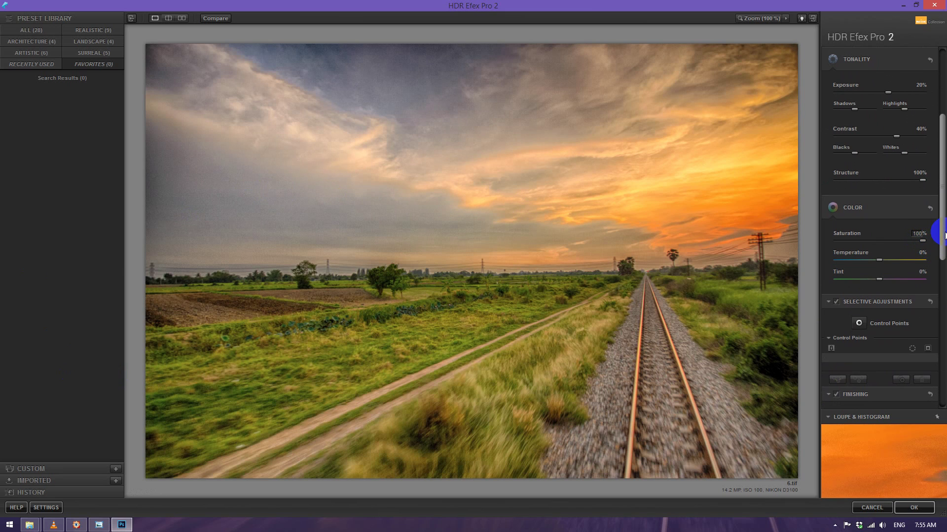
pyautogui.click(920, 253)
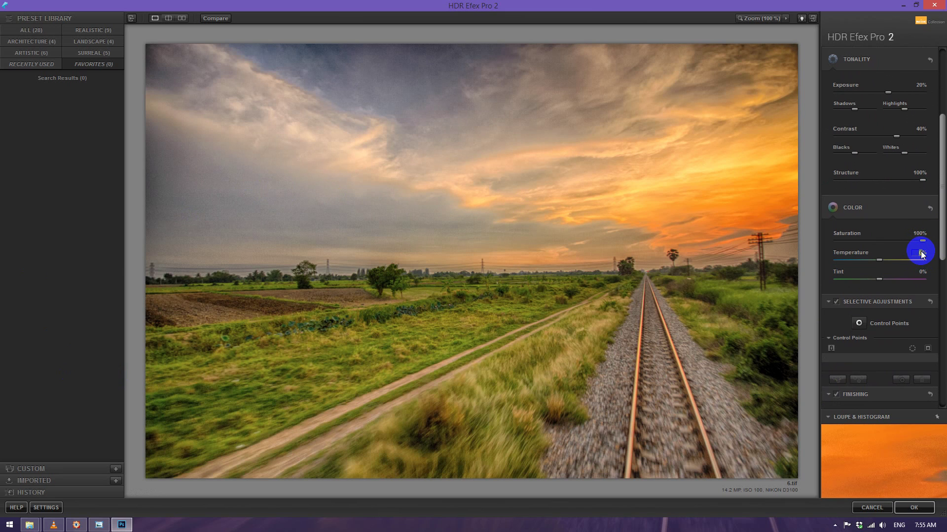
pyautogui.write('-27')
pyautogui.press('Return')
pyautogui.moveTo(939, 246); pyautogui.dragTo(939, 327)
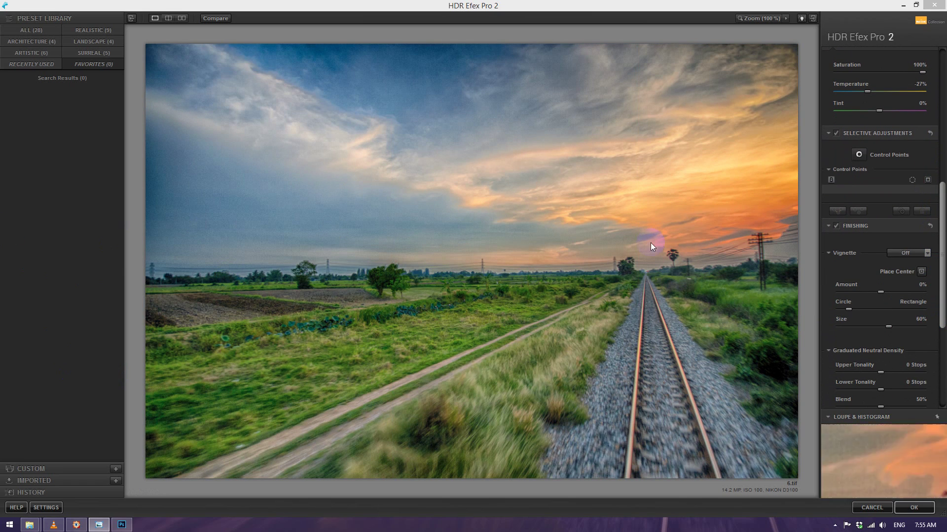
# Step: Apply the Lens 1 vignette
pyautogui.click(912, 254)
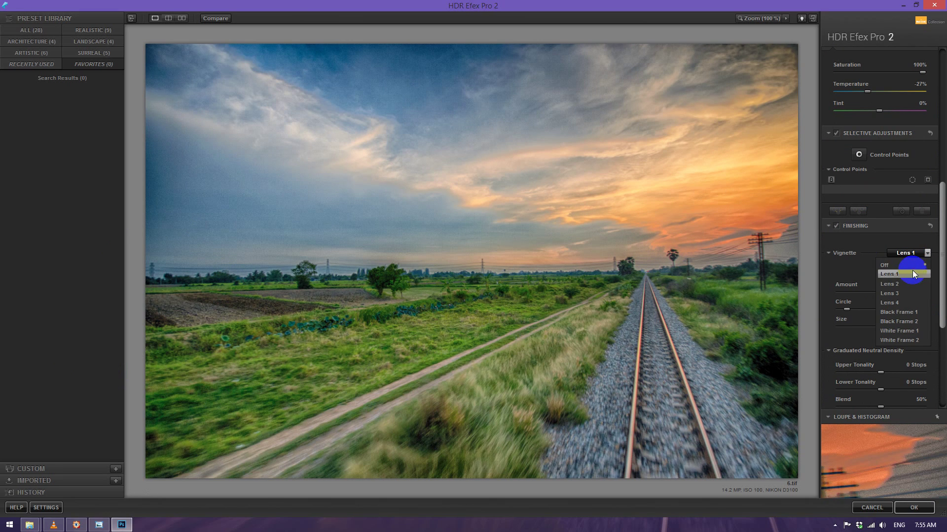
pyautogui.click(912, 275)
pyautogui.moveTo(941, 280); pyautogui.dragTo(941, 389)
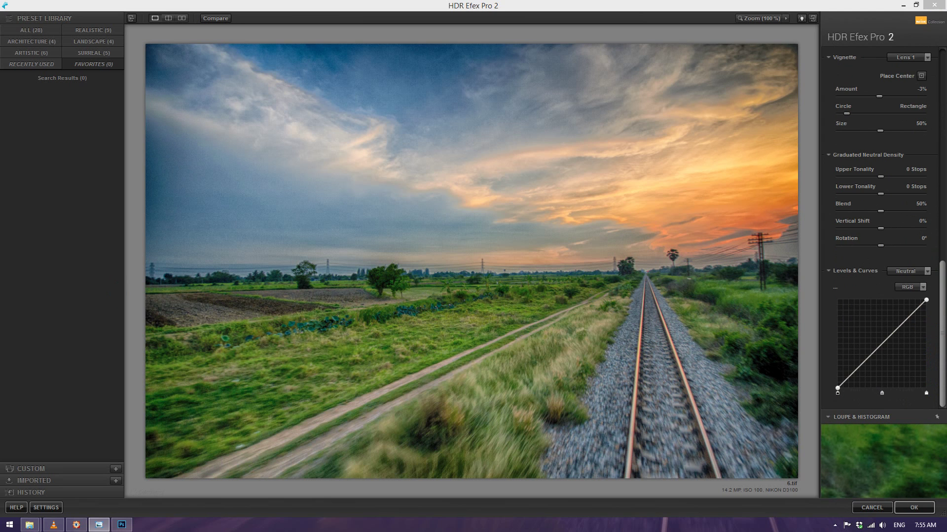
# Step: Shape the RGB curve into an S-curve with brighter midtones, then apply the HDR result
pyautogui.moveTo(919, 306); pyautogui.dragTo(915, 306)
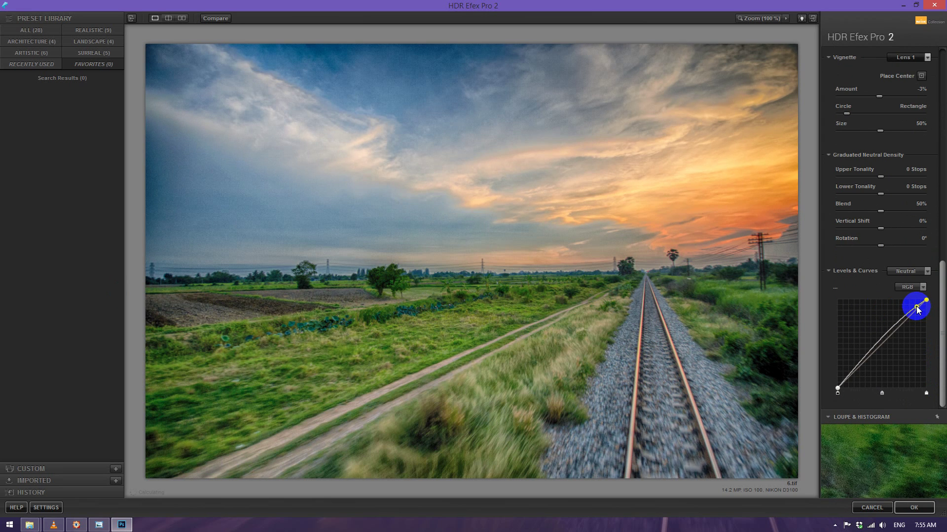
pyautogui.moveTo(885, 329)
pyautogui.mouseDown()
pyautogui.moveTo(896, 347)
pyautogui.moveTo(878, 362)
pyautogui.mouseUp()
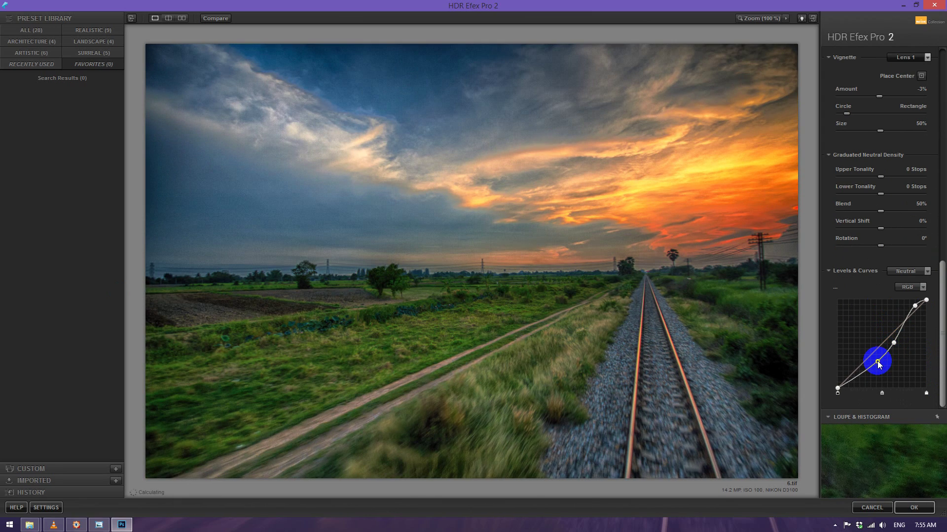
pyautogui.moveTo(878, 364); pyautogui.dragTo(885, 358)
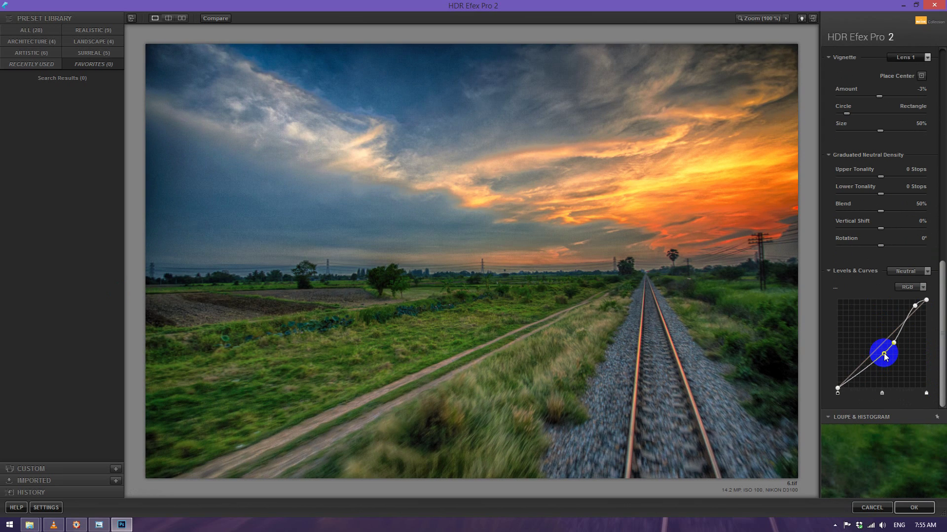
pyautogui.moveTo(885, 358); pyautogui.dragTo(883, 356)
pyautogui.click(893, 343)
pyautogui.moveTo(893, 348); pyautogui.dragTo(892, 349)
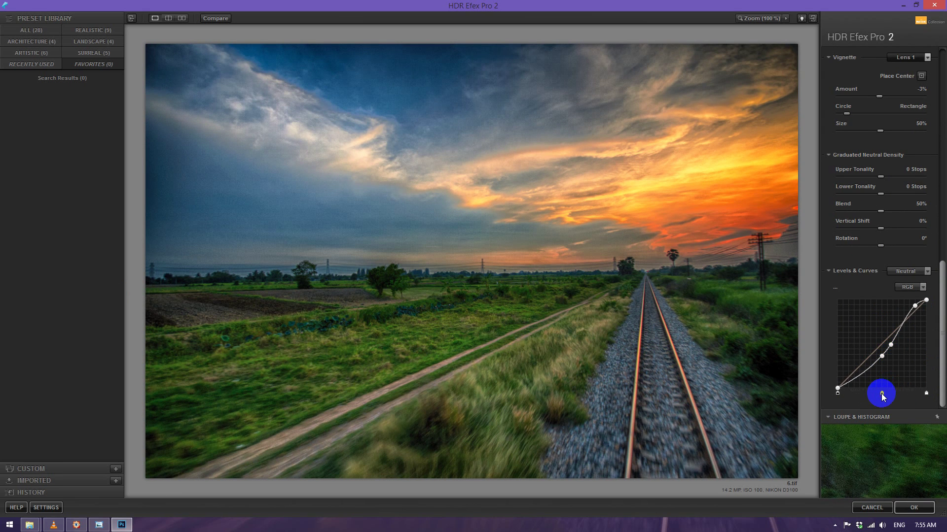
pyautogui.moveTo(882, 393); pyautogui.dragTo(881, 395)
pyautogui.moveTo(881, 395); pyautogui.dragTo(875, 394)
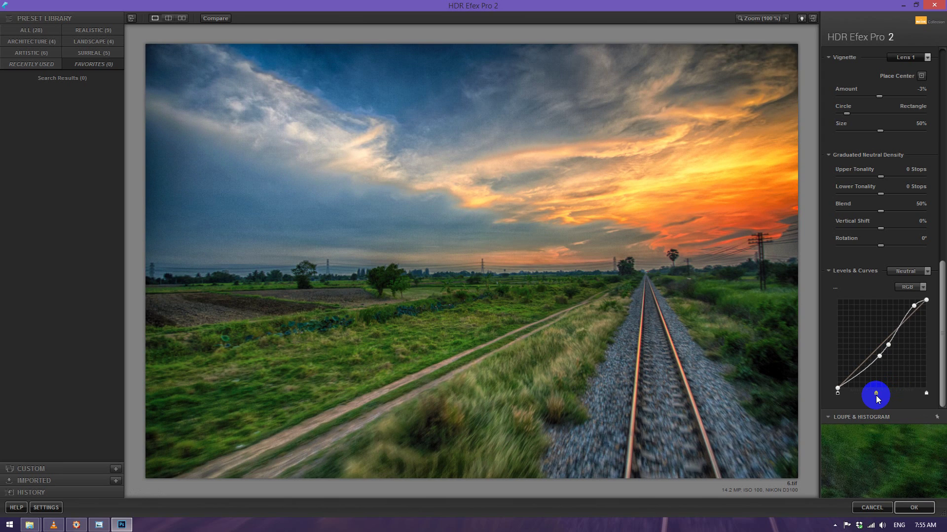
pyautogui.click(909, 507)
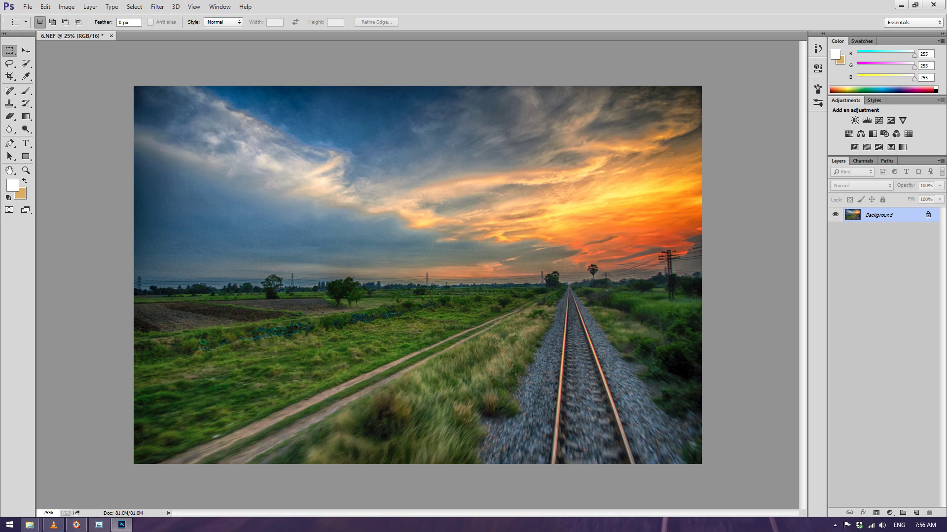
# Step: Launch Color Efex Pro 4 from Nik Collection and select the Detail Extractor filter
pyautogui.click(157, 7)
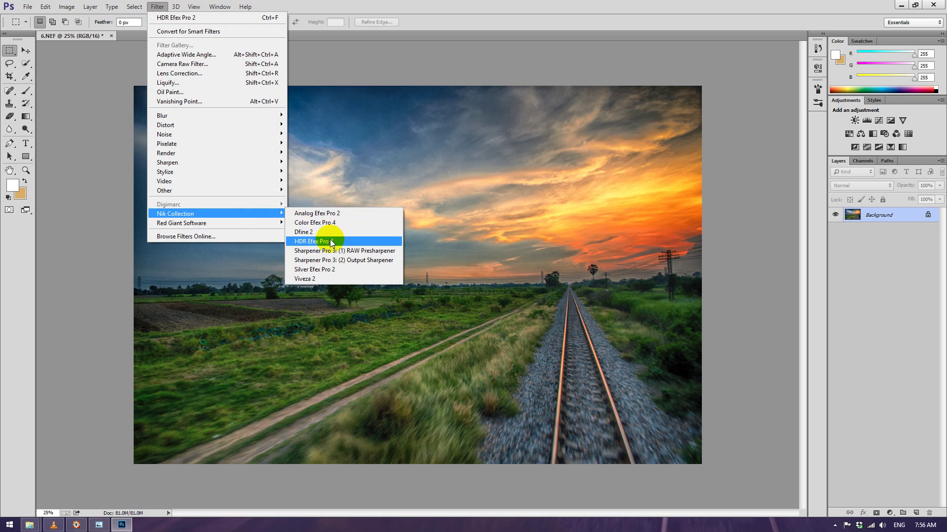
pyautogui.click(331, 220)
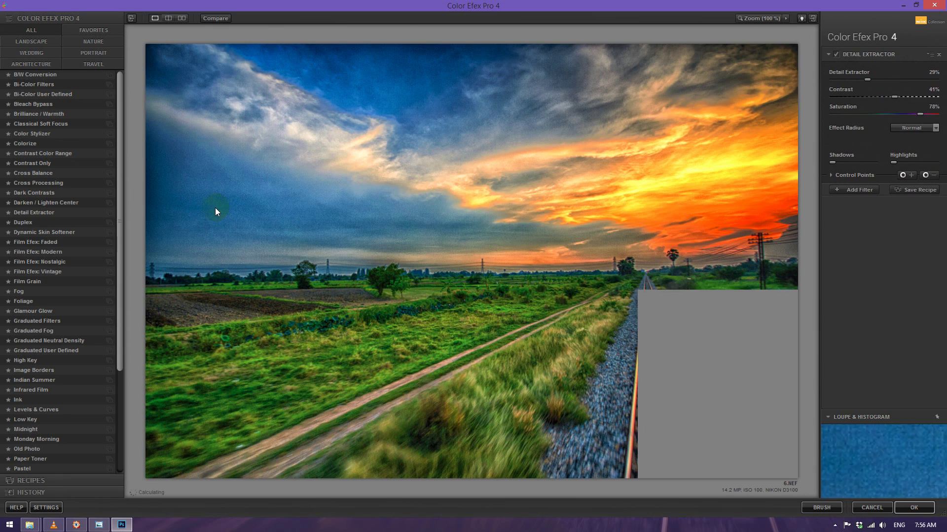
pyautogui.click(73, 211)
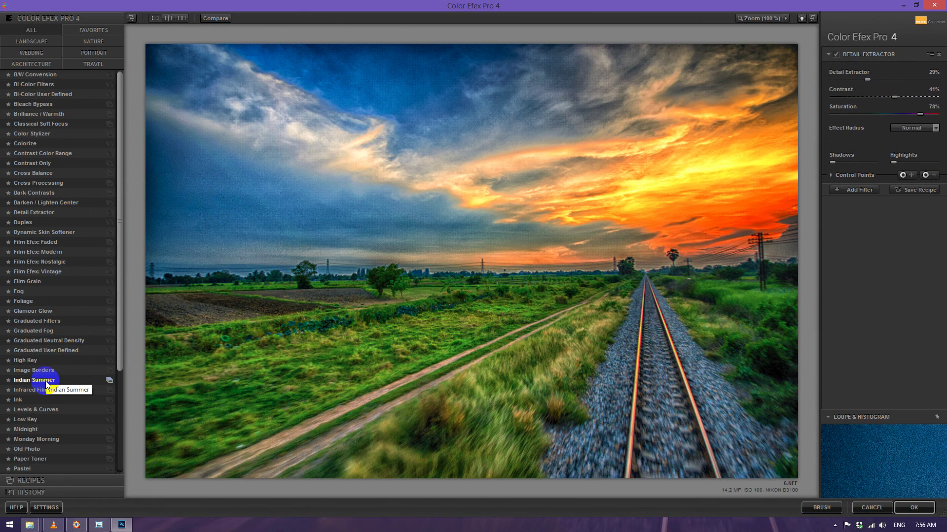
# Step: Set Detail Extractor to 29% detail, 41% contrast and 78% saturation
pyautogui.click(59, 212)
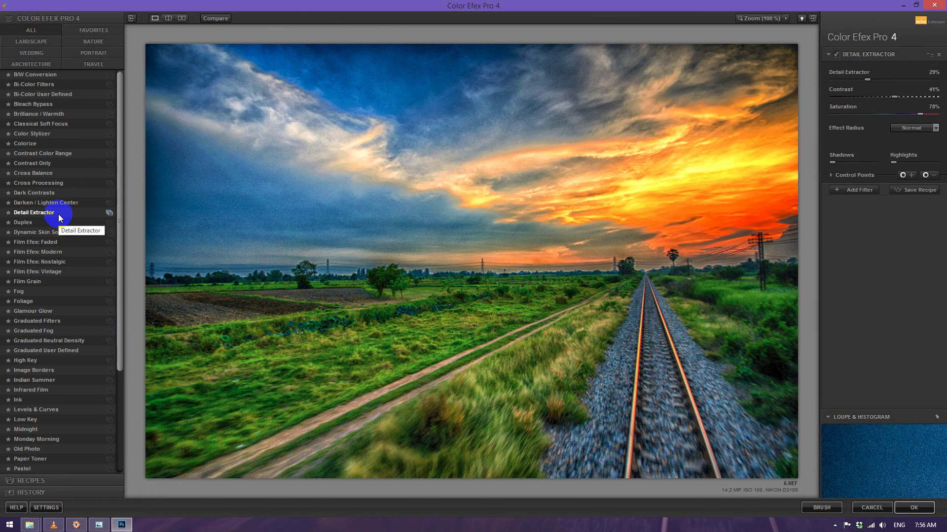
pyautogui.doubleClick(932, 72)
pyautogui.write('29')
pyautogui.press('Return')
pyautogui.doubleClick(933, 92)
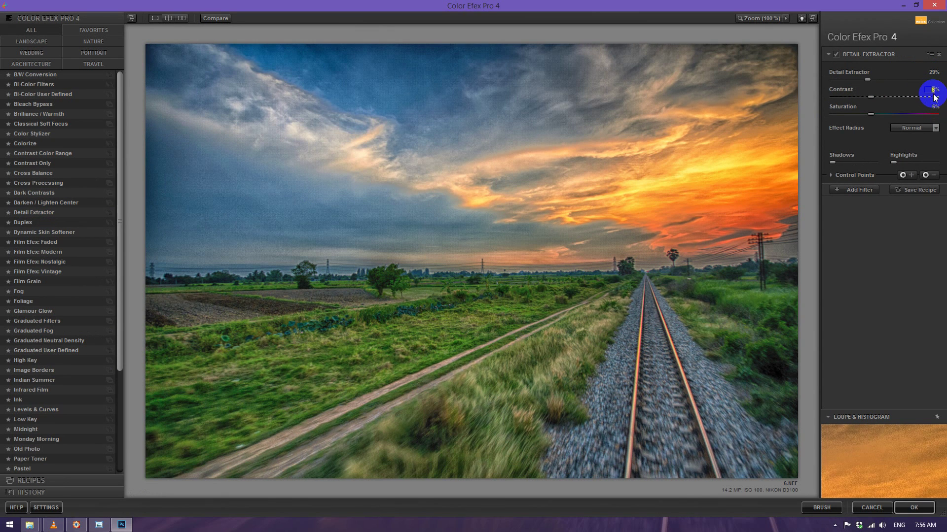
pyautogui.write('41')
pyautogui.press('Return')
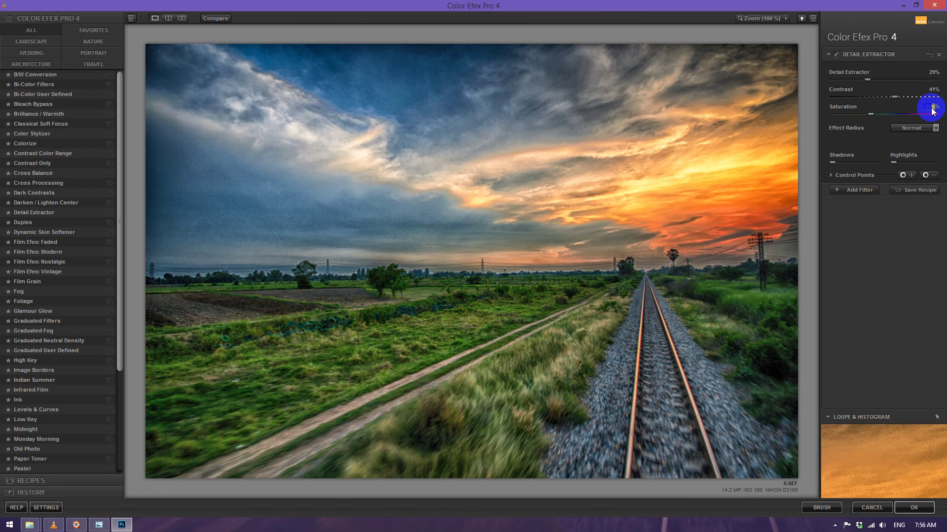
pyautogui.write('78')
pyautogui.press('Return')
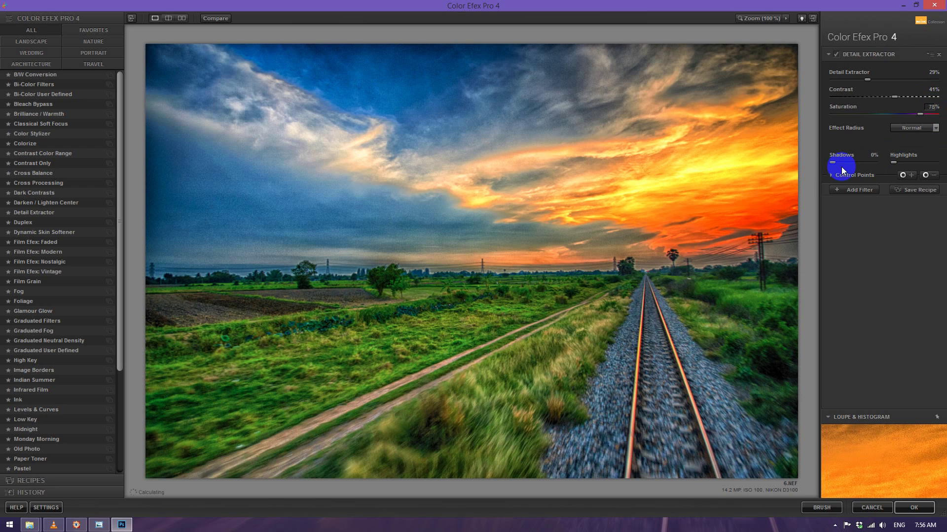
# Step: Add Tonal Contrast with Midtones 27% and Opacity 20%, then apply the filters
pyautogui.click(845, 176)
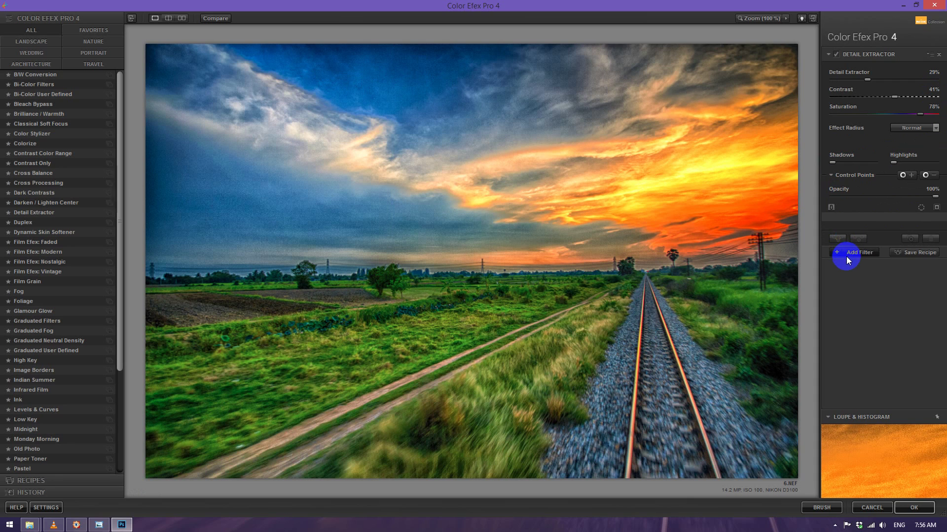
pyautogui.click(846, 255)
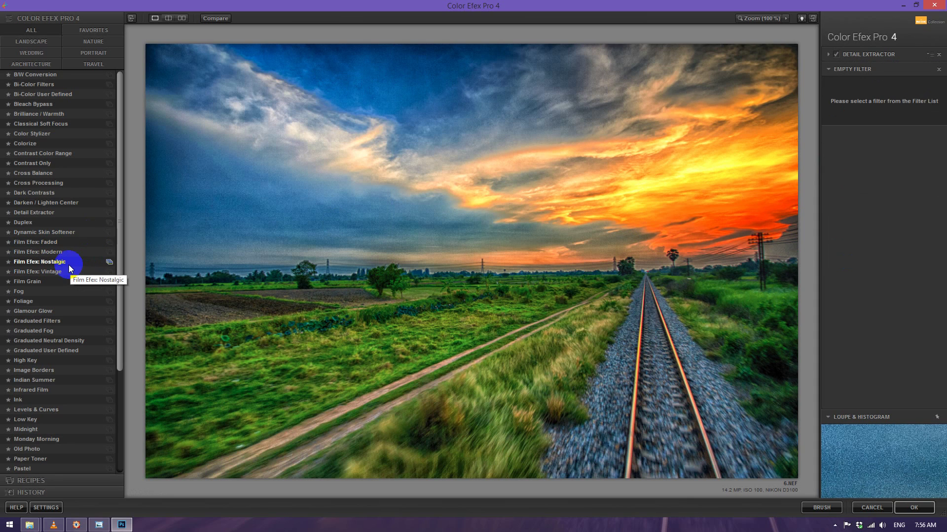
pyautogui.moveTo(120, 268); pyautogui.dragTo(120, 391)
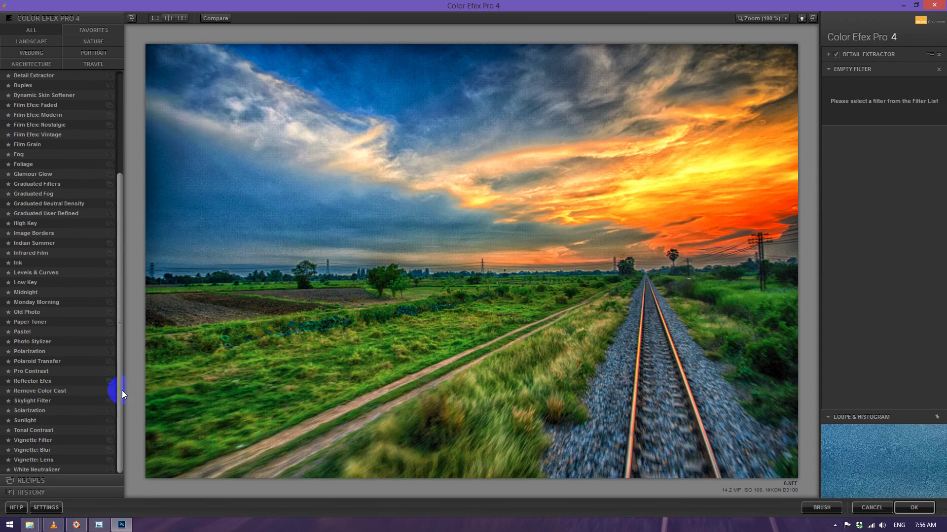
pyautogui.click(77, 432)
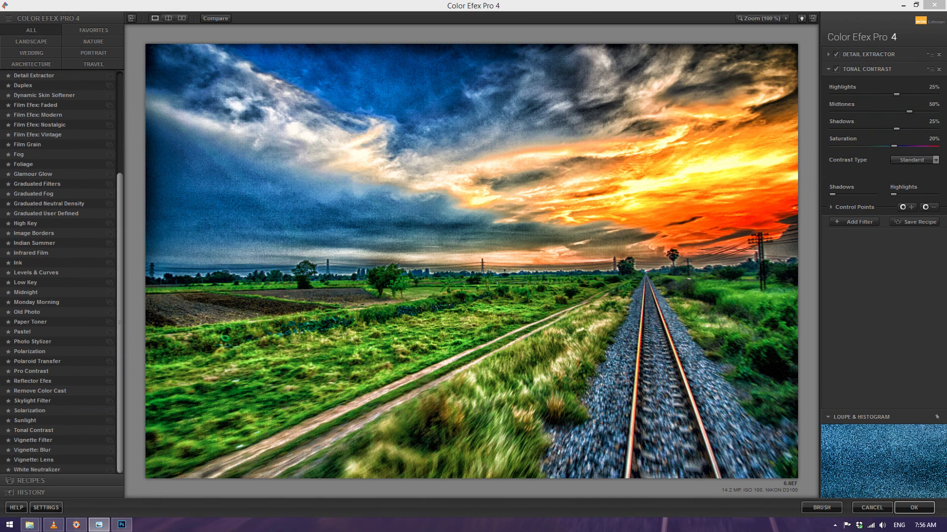
pyautogui.doubleClick(931, 104)
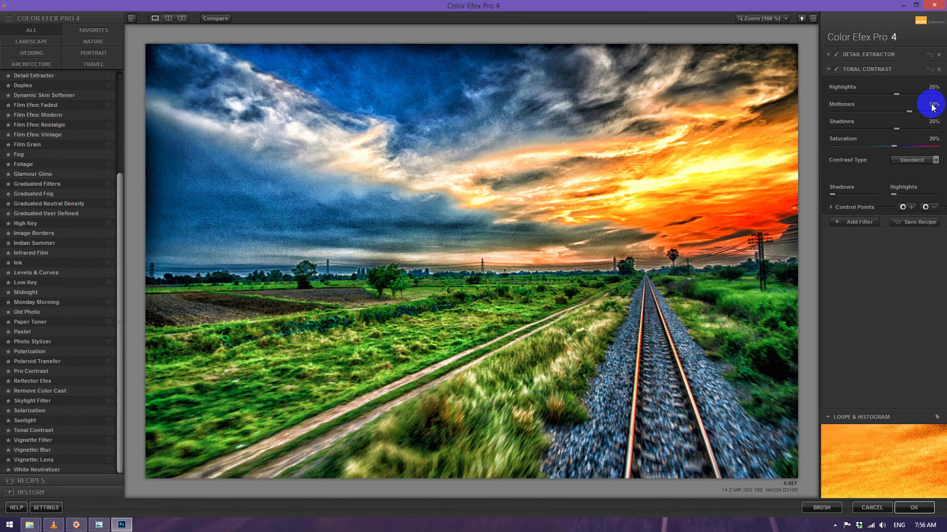
pyautogui.write('27')
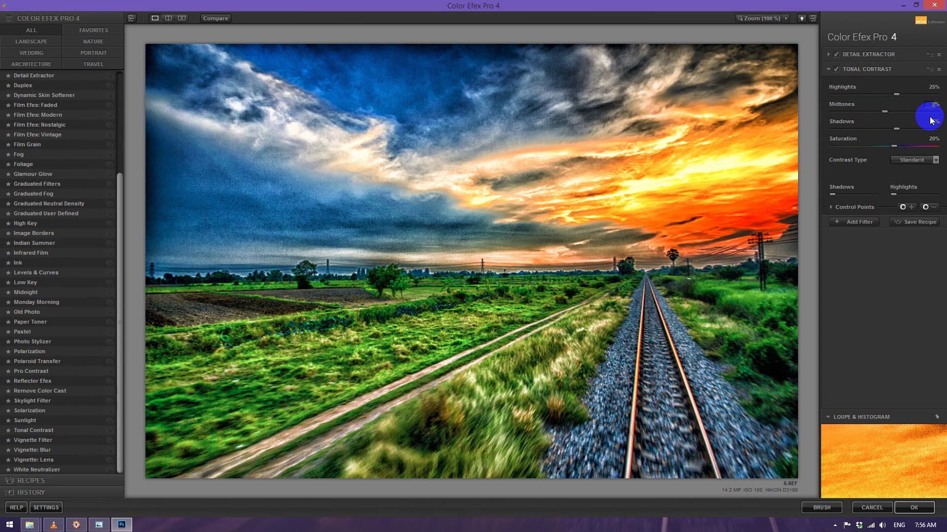
pyautogui.press('Return')
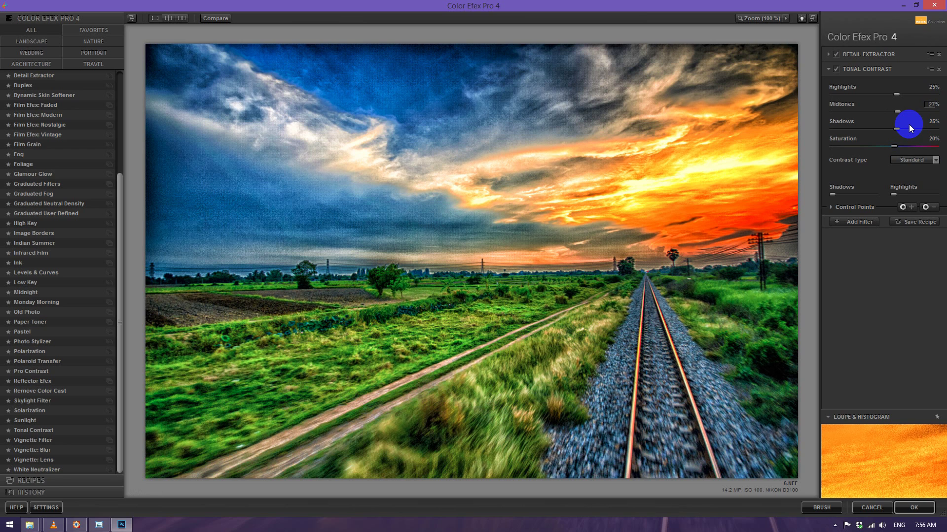
pyautogui.click(865, 211)
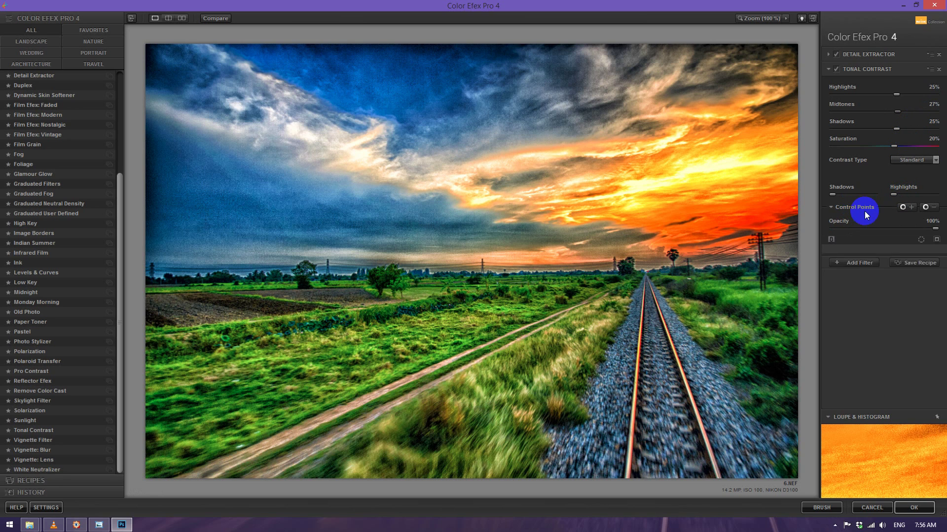
pyautogui.doubleClick(931, 223)
pyautogui.write('2')
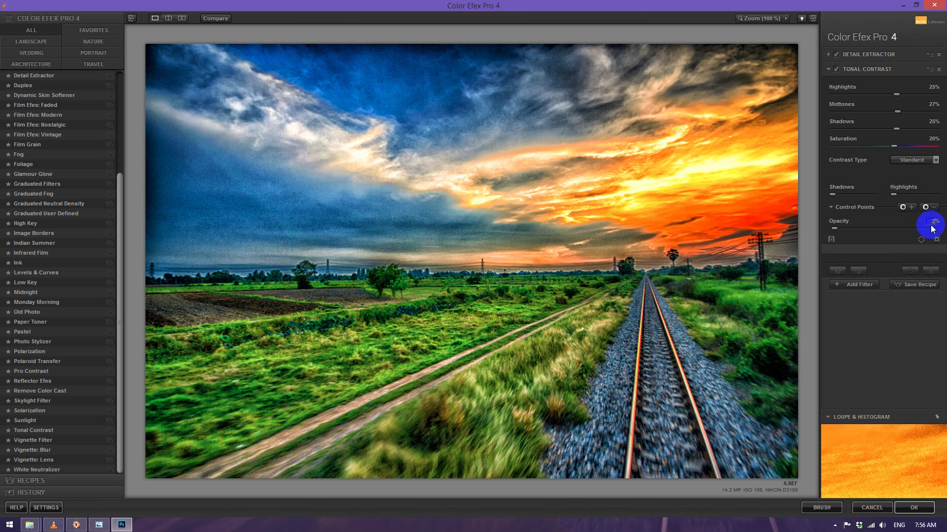
pyautogui.write('0')
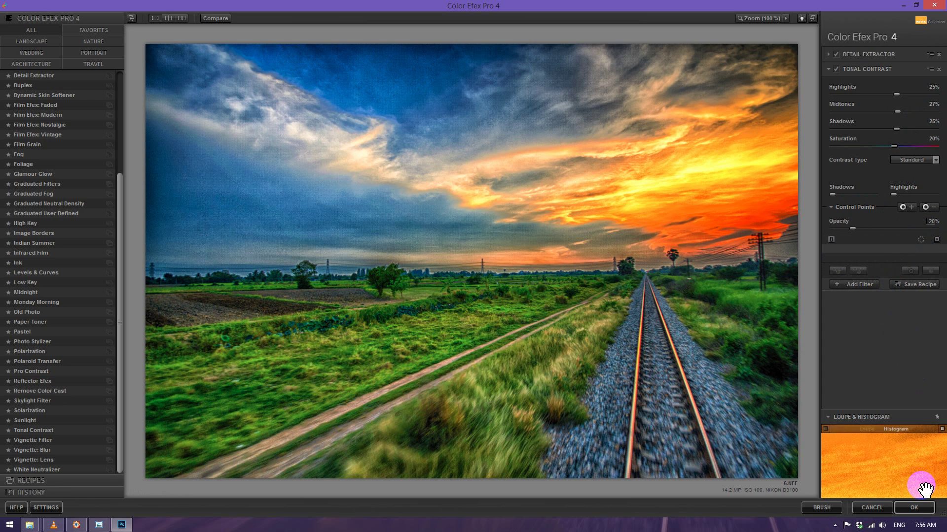
pyautogui.click(916, 509)
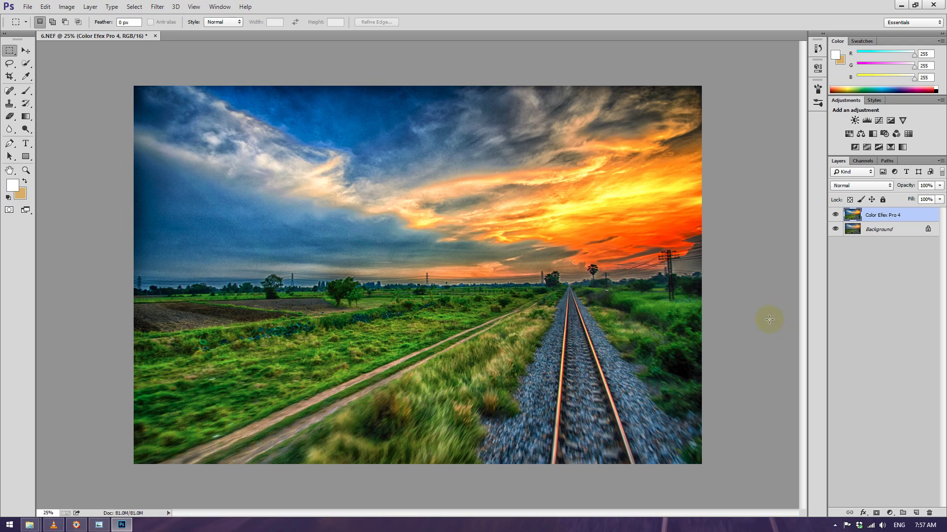
# Step: Launch Nik Viveza 2 from the Filter > Nik Collection menu
pyautogui.click(157, 6)
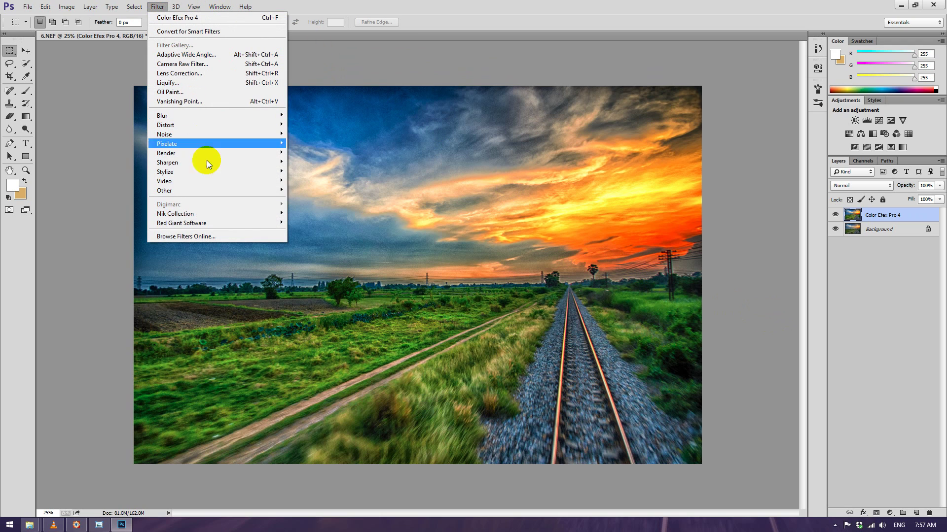
pyautogui.moveTo(176, 214)
pyautogui.click(337, 276)
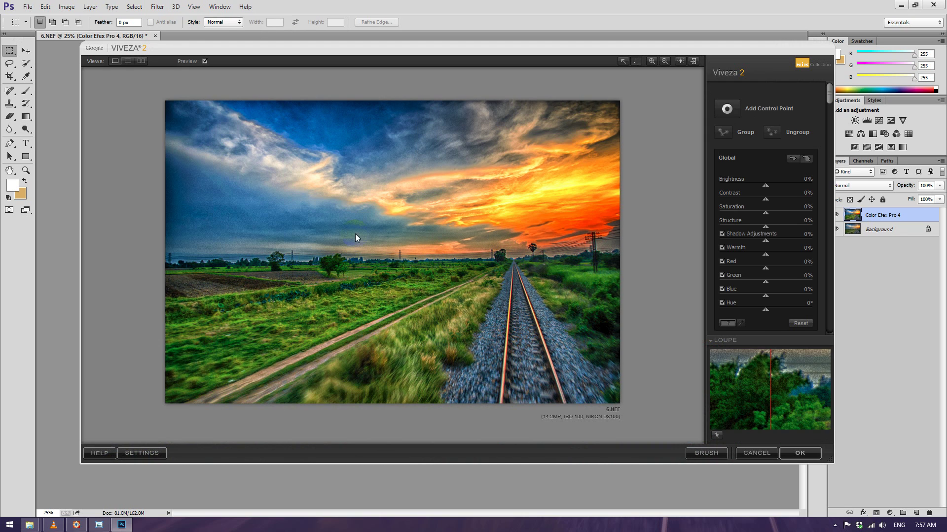
# Step: Place a sky control point with Saturation 11%, Warmth -19% and Blue 11%
pyautogui.click(728, 113)
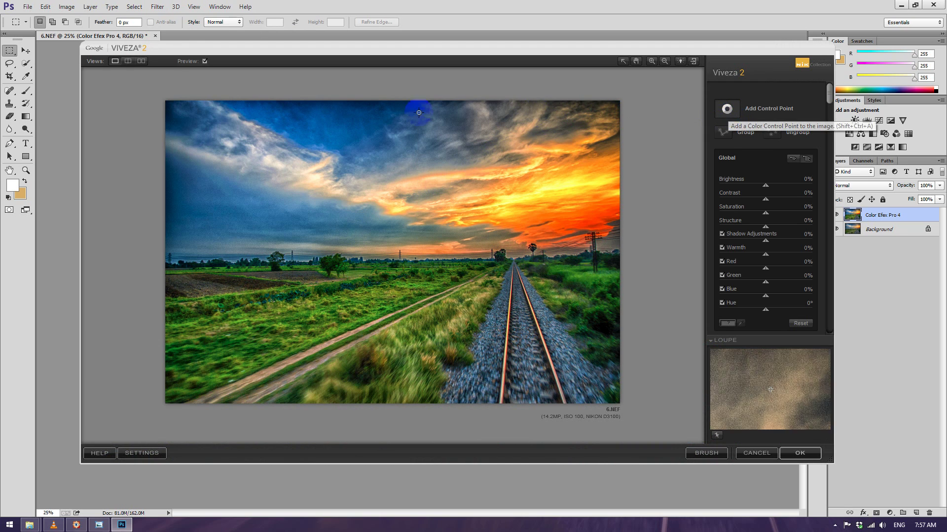
pyautogui.click(345, 124)
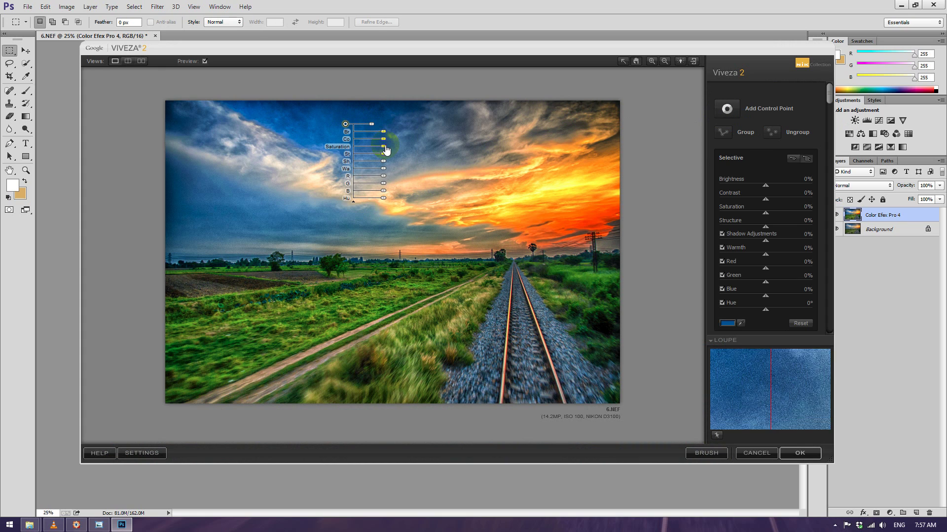
pyautogui.moveTo(384, 147); pyautogui.dragTo(388, 153)
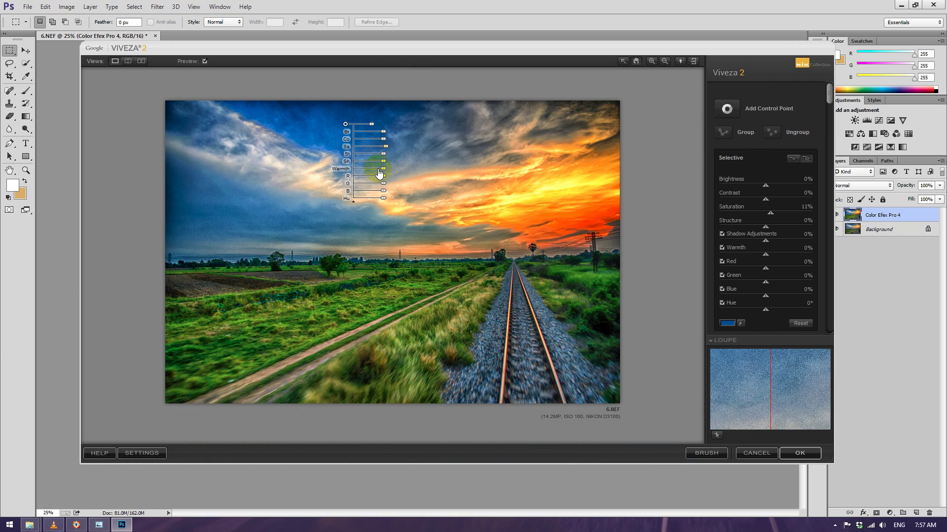
pyautogui.moveTo(386, 173); pyautogui.dragTo(381, 172)
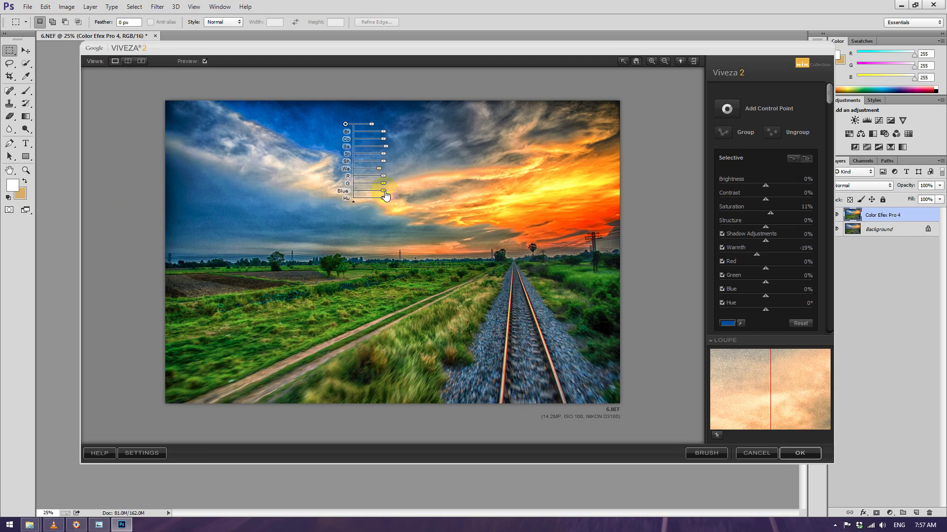
pyautogui.moveTo(388, 191); pyautogui.dragTo(371, 200)
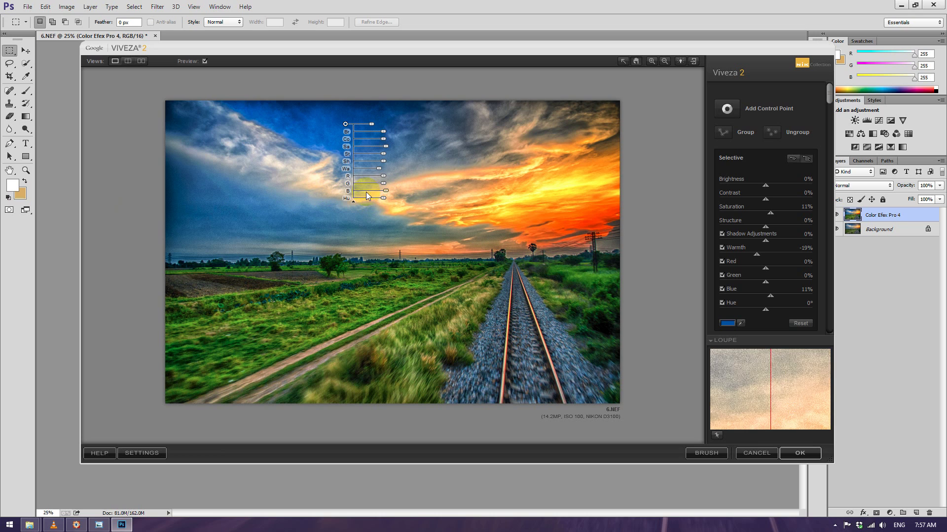
# Step: Copy the sky control point to other spots across the sky and left horizon
pyautogui.moveTo(345, 124)
pyautogui.mouseDown()
pyautogui.moveTo(280, 118)
pyautogui.moveTo(364, 147)
pyautogui.moveTo(390, 129)
pyautogui.mouseUp()
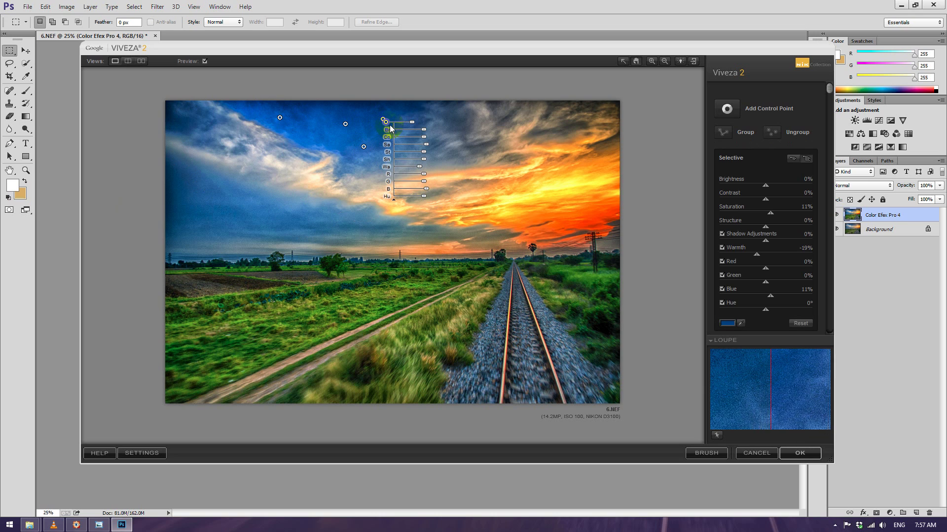
pyautogui.moveTo(389, 124); pyautogui.dragTo(244, 216)
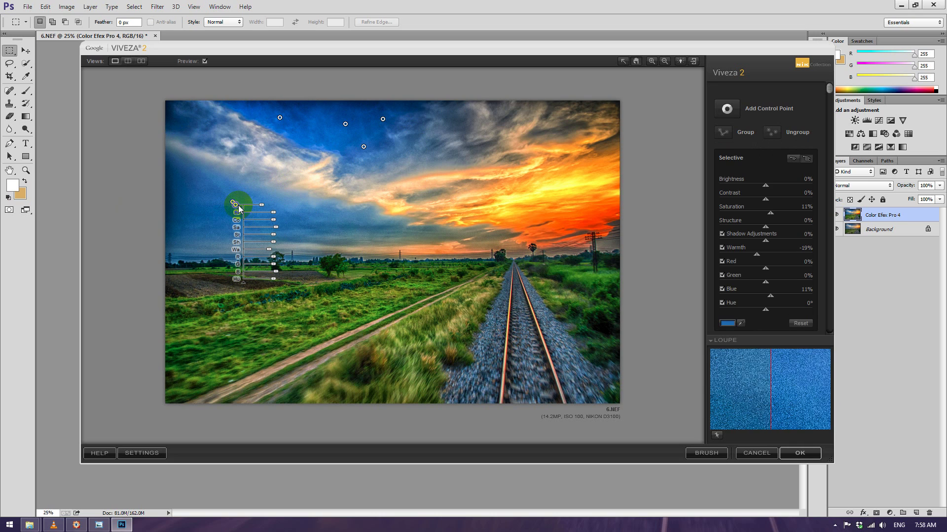
pyautogui.moveTo(235, 205)
pyautogui.mouseDown()
pyautogui.moveTo(339, 230)
pyautogui.moveTo(206, 236)
pyautogui.mouseUp()
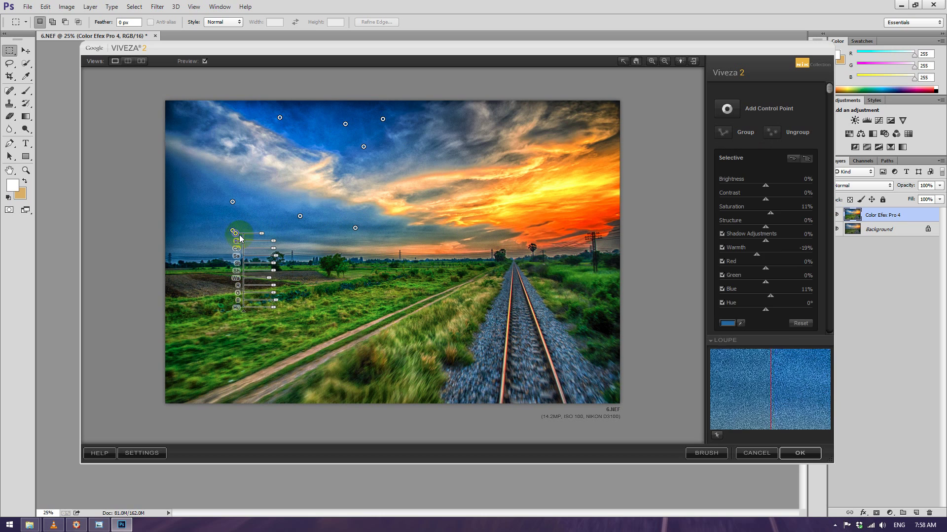
pyautogui.click(727, 109)
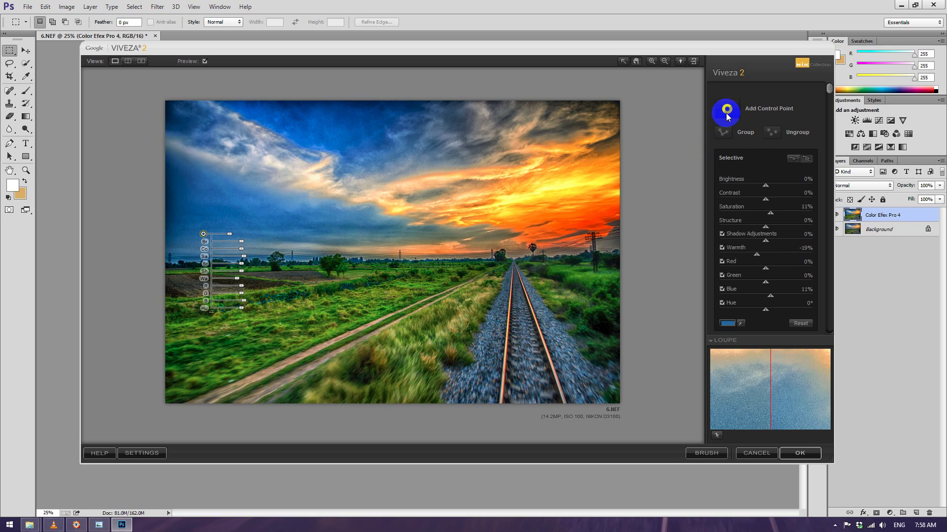
# Step: Place four control points across the orange sunset clouds
pyautogui.click(561, 190)
pyautogui.click(726, 108)
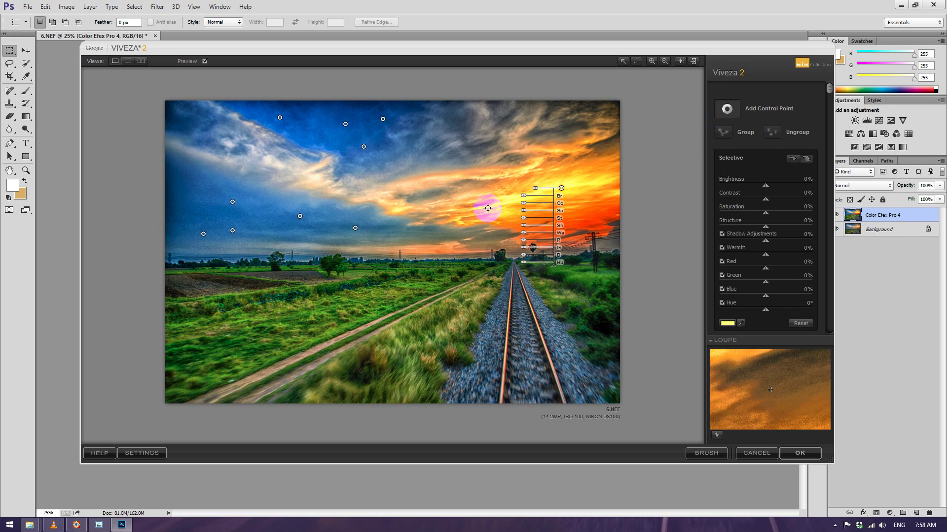
pyautogui.click(504, 218)
pyautogui.click(727, 109)
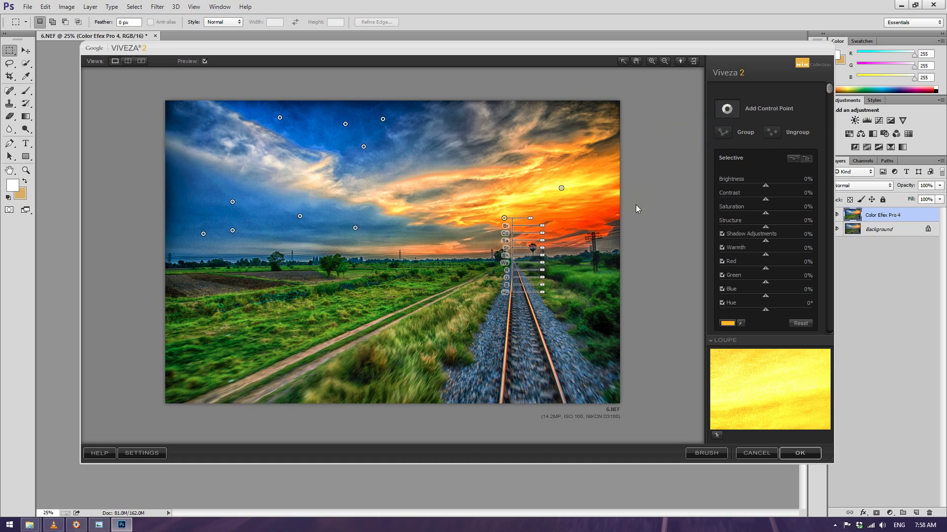
pyautogui.click(599, 212)
pyautogui.click(727, 109)
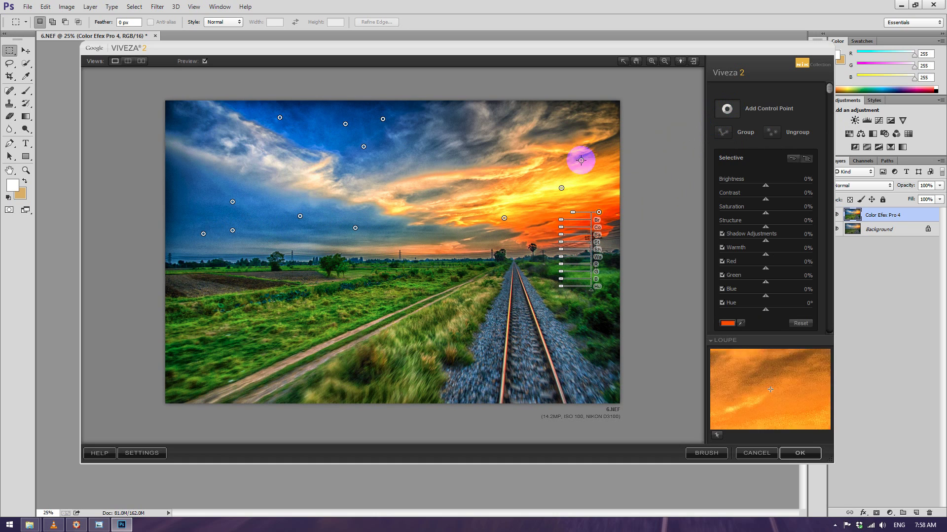
pyautogui.click(587, 168)
pyautogui.click(724, 112)
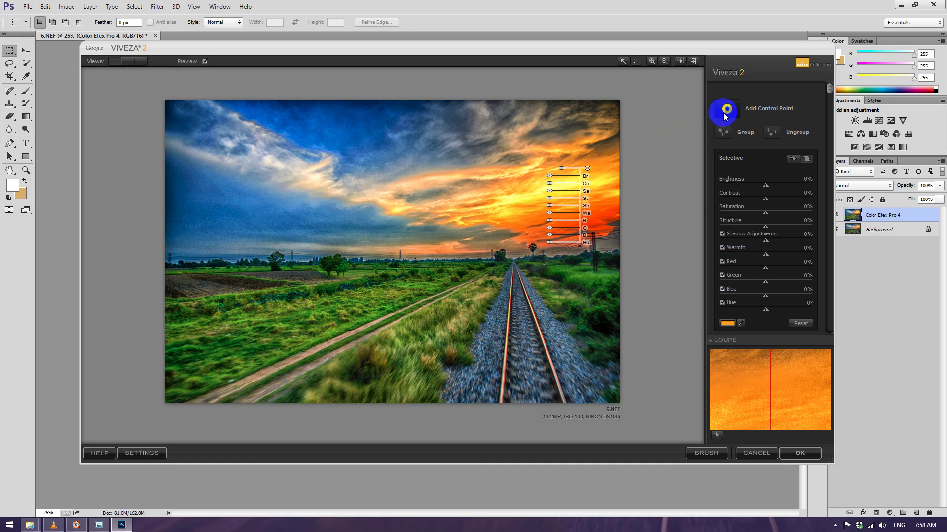
# Step: Brighten the grass beside the rails by 24% with copied control points, then apply Viveza
pyautogui.click(443, 334)
pyautogui.moveTo(450, 262); pyautogui.dragTo(485, 261)
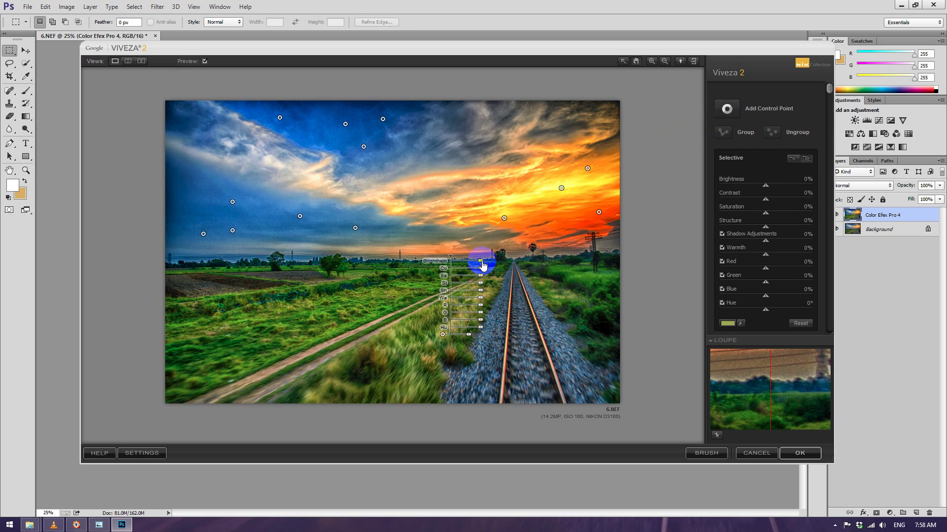
pyautogui.moveTo(487, 266); pyautogui.dragTo(482, 264)
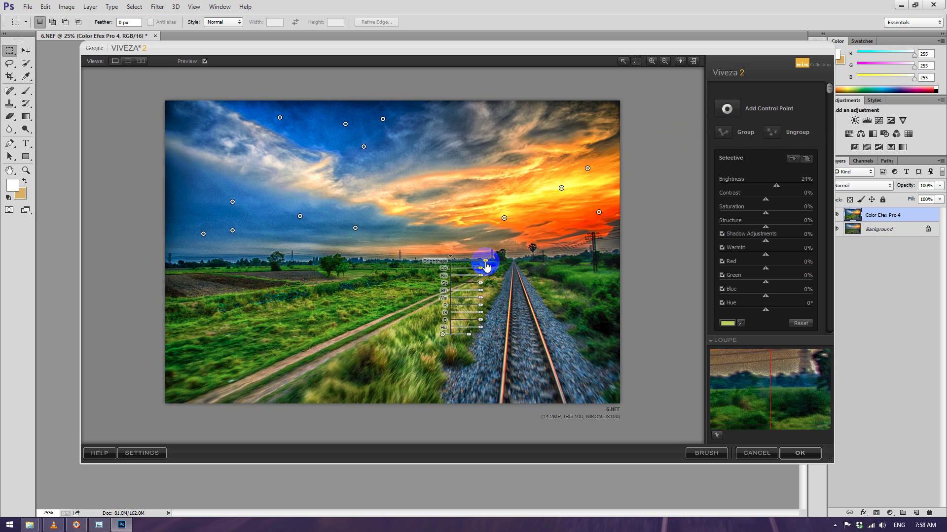
pyautogui.moveTo(469, 334); pyautogui.dragTo(462, 336)
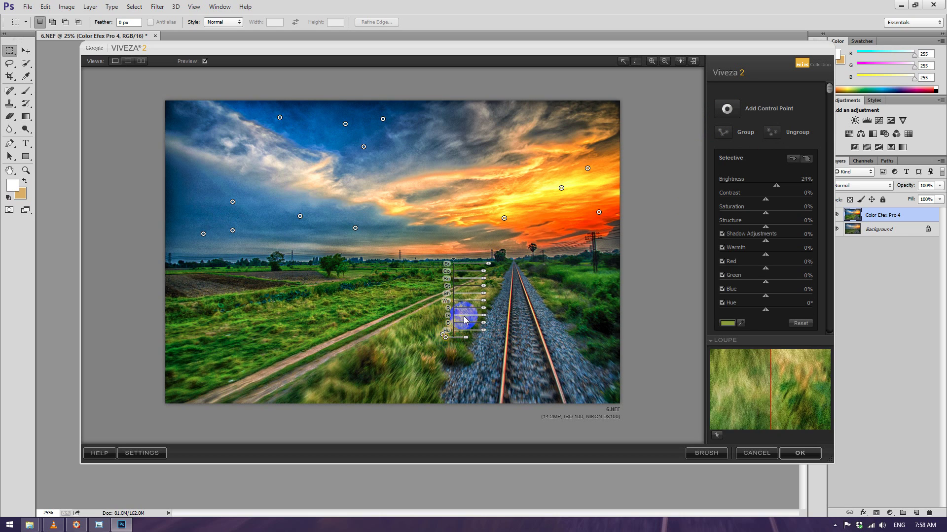
pyautogui.moveTo(447, 338)
pyautogui.mouseDown()
pyautogui.moveTo(483, 304)
pyautogui.moveTo(415, 381)
pyautogui.mouseUp()
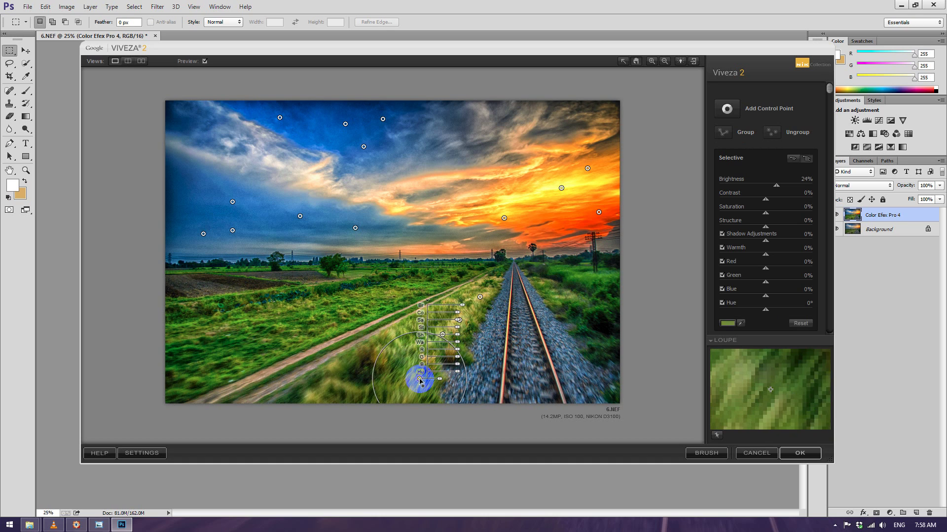
pyautogui.moveTo(416, 380)
pyautogui.mouseDown()
pyautogui.moveTo(395, 342)
pyautogui.moveTo(455, 304)
pyautogui.mouseUp()
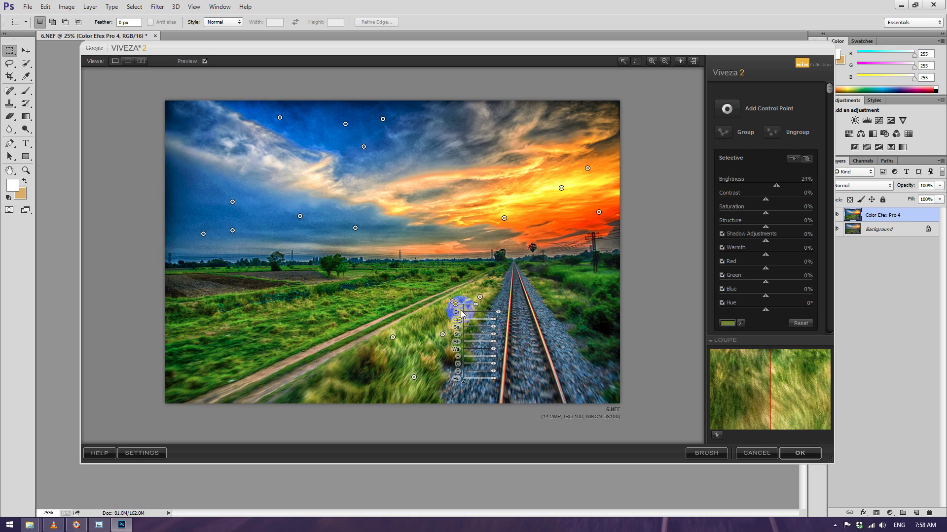
pyautogui.moveTo(455, 304)
pyautogui.mouseDown()
pyautogui.moveTo(482, 294)
pyautogui.moveTo(475, 291)
pyautogui.mouseUp()
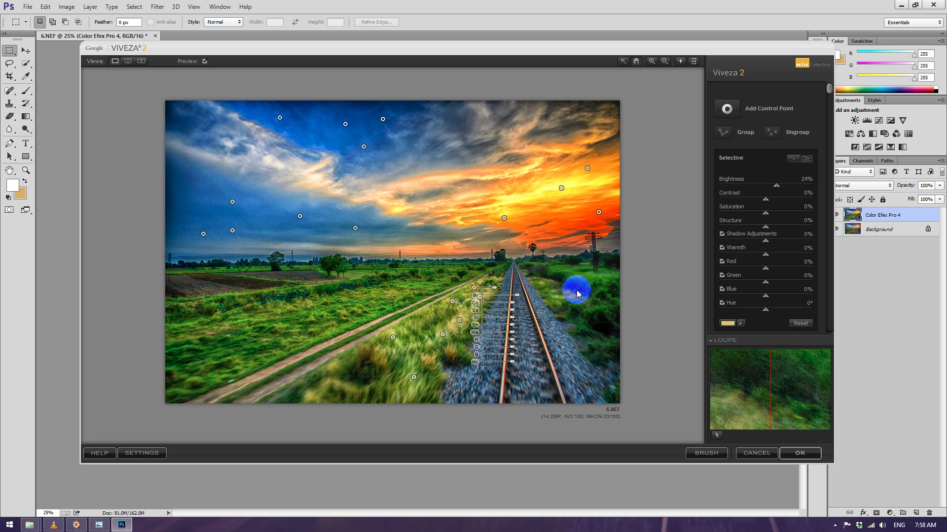
pyautogui.click(799, 454)
# Step: Keep the rendered Viveza 2 result as a new layer and start Knoll Light Factory on the photo
pyautogui.click(661, 378)
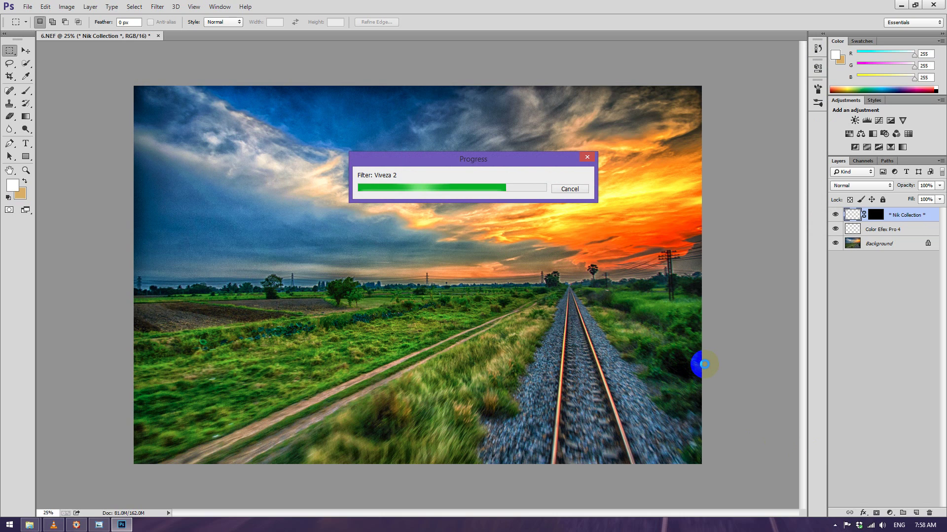
pyautogui.click(698, 282)
pyautogui.click(157, 7)
pyautogui.moveTo(181, 224)
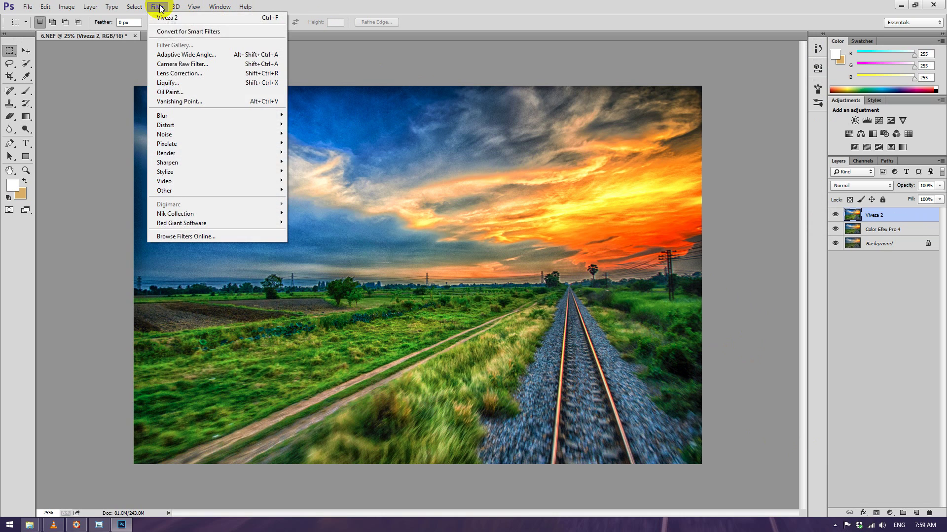
pyautogui.click(320, 223)
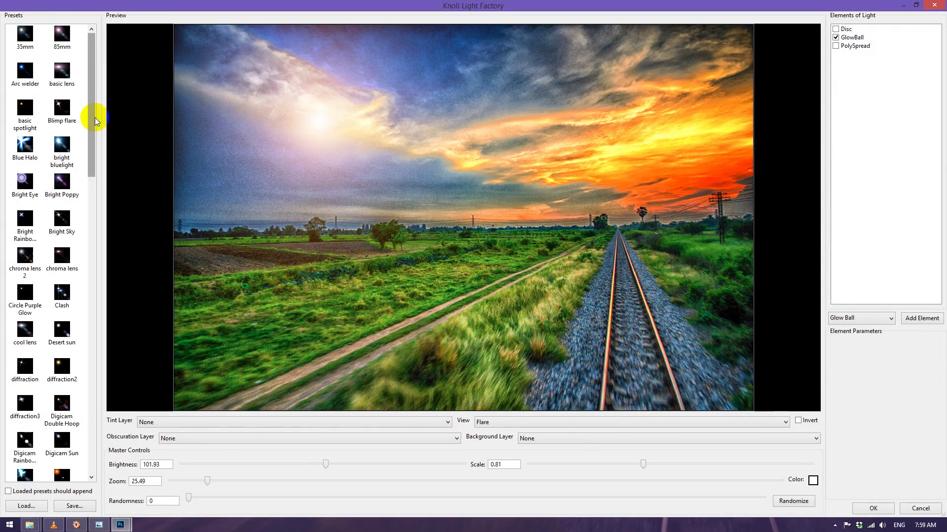
# Step: Choose the sunset flare preset with the Disc and PolySpread elements turned off
pyautogui.moveTo(92, 117); pyautogui.dragTo(91, 439)
pyautogui.click(62, 347)
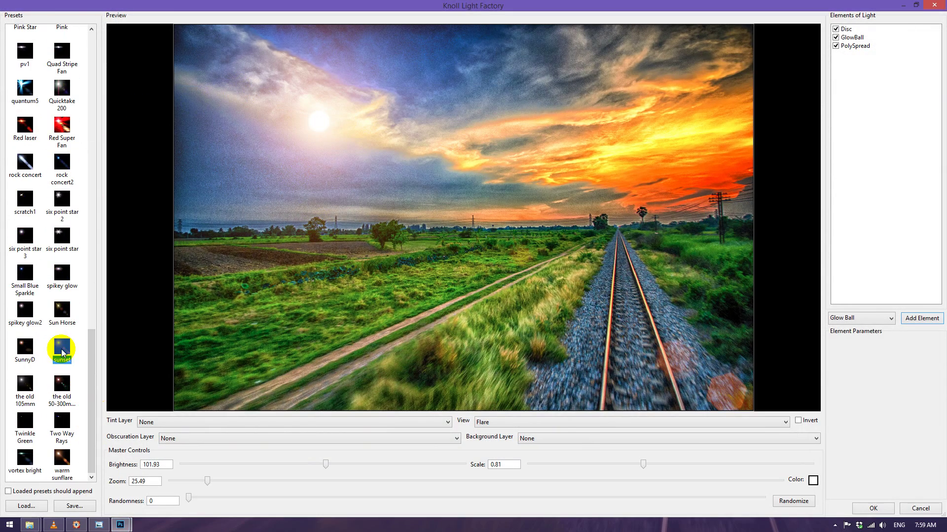
pyautogui.click(835, 28)
pyautogui.click(835, 45)
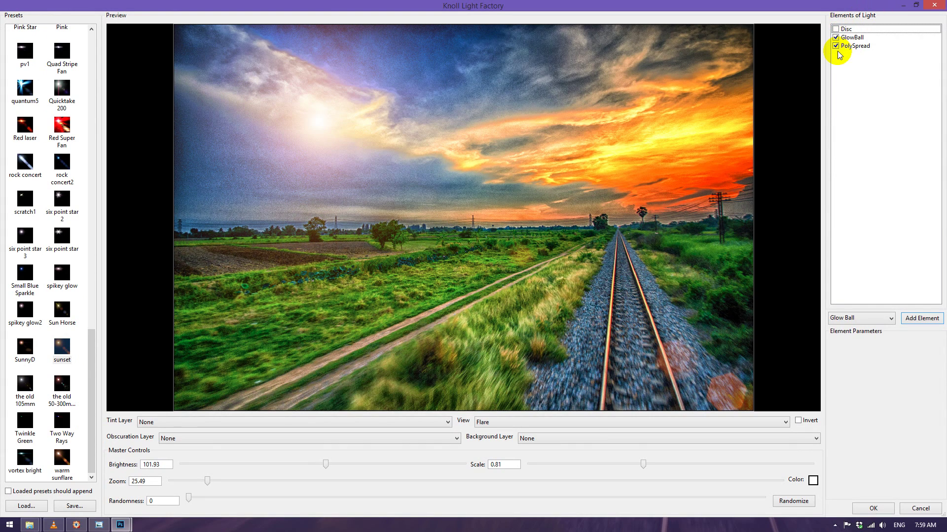
# Step: Place the glow on the horizon above the rails at Brightness 95.63 and Scale 0.75, and apply it
pyautogui.moveTo(327, 127); pyautogui.dragTo(620, 226)
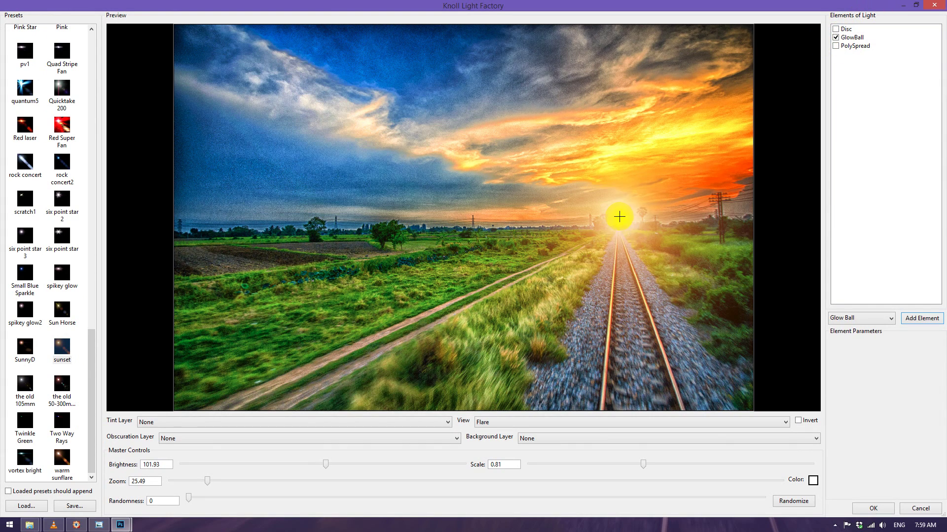
pyautogui.moveTo(326, 464); pyautogui.dragTo(312, 466)
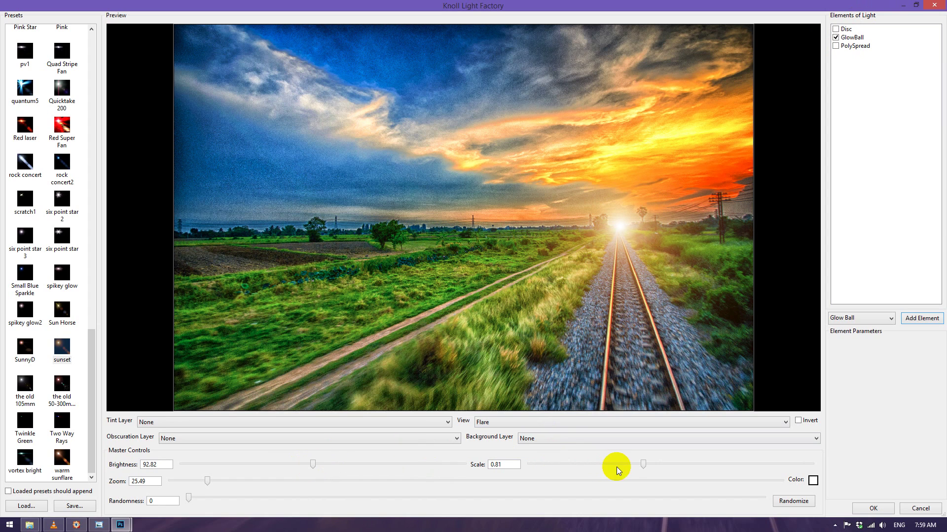
pyautogui.moveTo(642, 465)
pyautogui.mouseDown()
pyautogui.moveTo(617, 466)
pyautogui.moveTo(642, 465)
pyautogui.mouseUp()
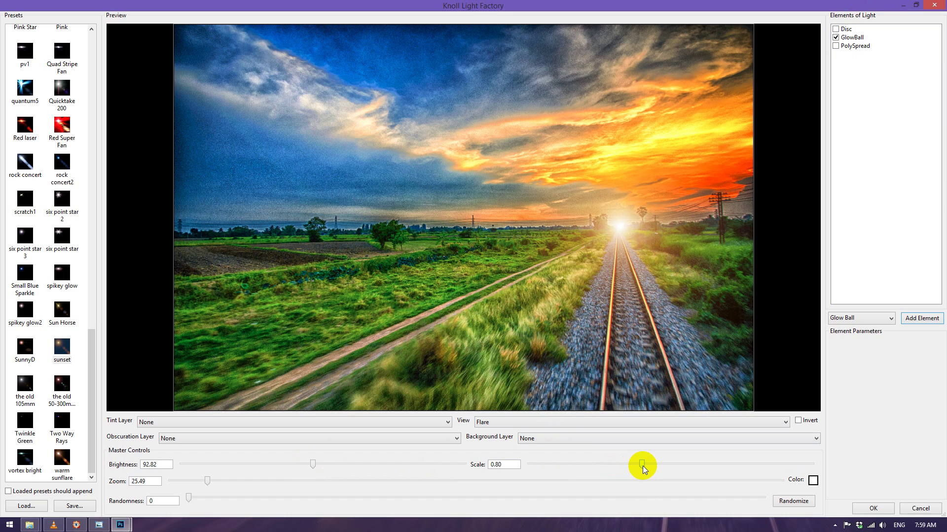
pyautogui.click(619, 227)
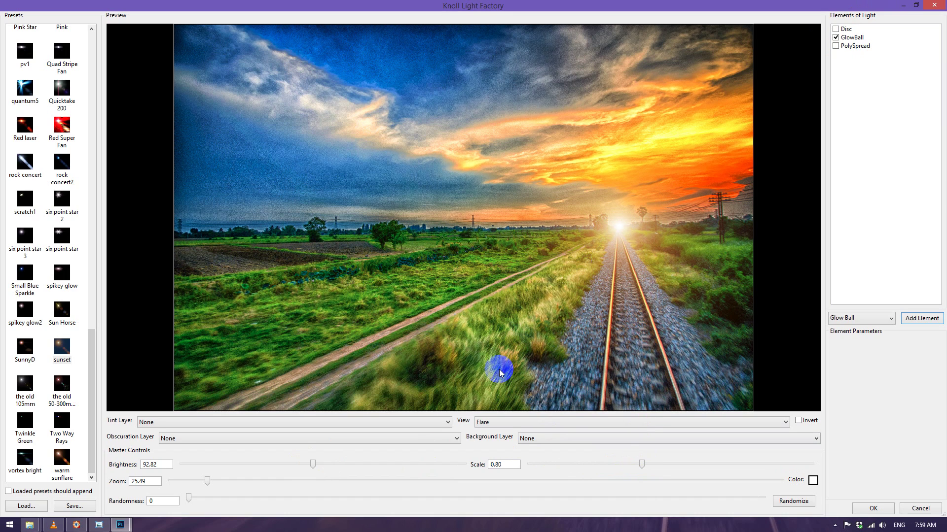
pyautogui.moveTo(640, 465); pyautogui.dragTo(634, 468)
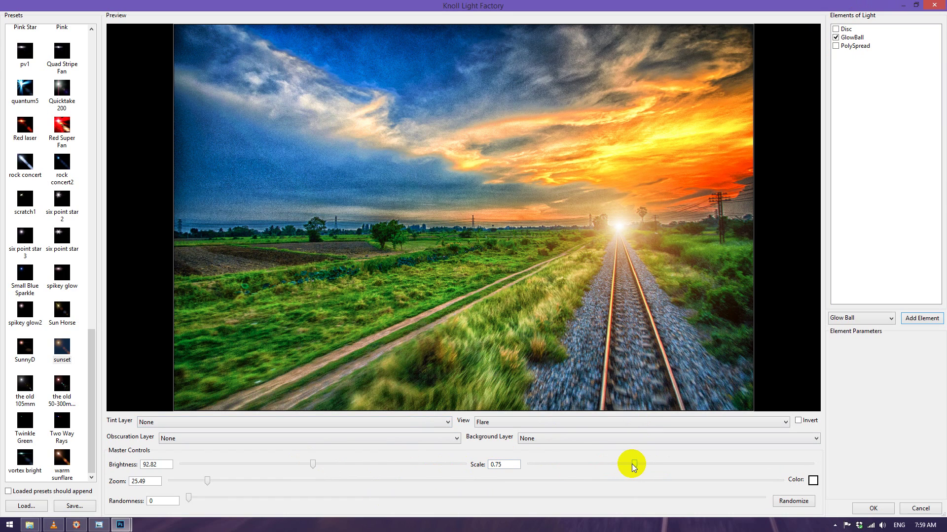
pyautogui.moveTo(313, 465); pyautogui.dragTo(321, 467)
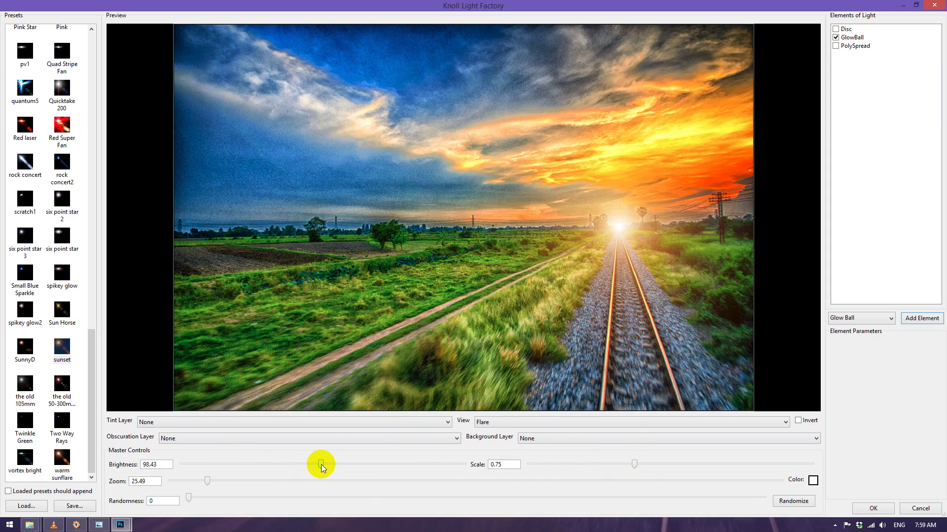
pyautogui.click(861, 507)
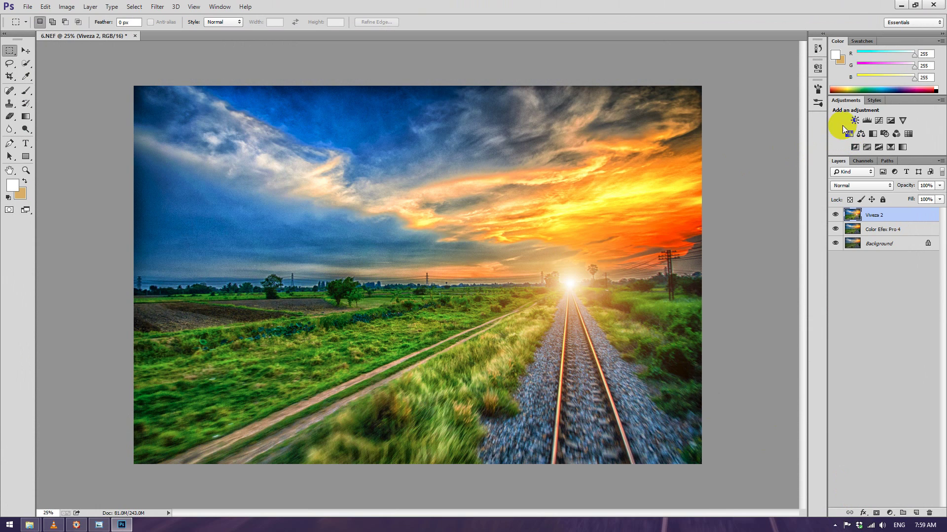
# Step: Add a Brightness/Contrast adjustment layer with Brightness 4
pyautogui.click(853, 122)
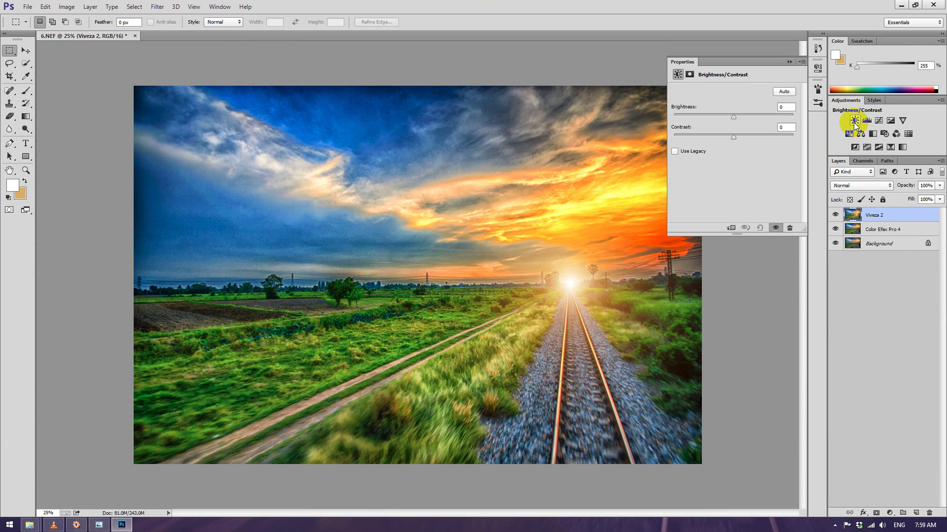
pyautogui.write('4')
pyautogui.click(788, 62)
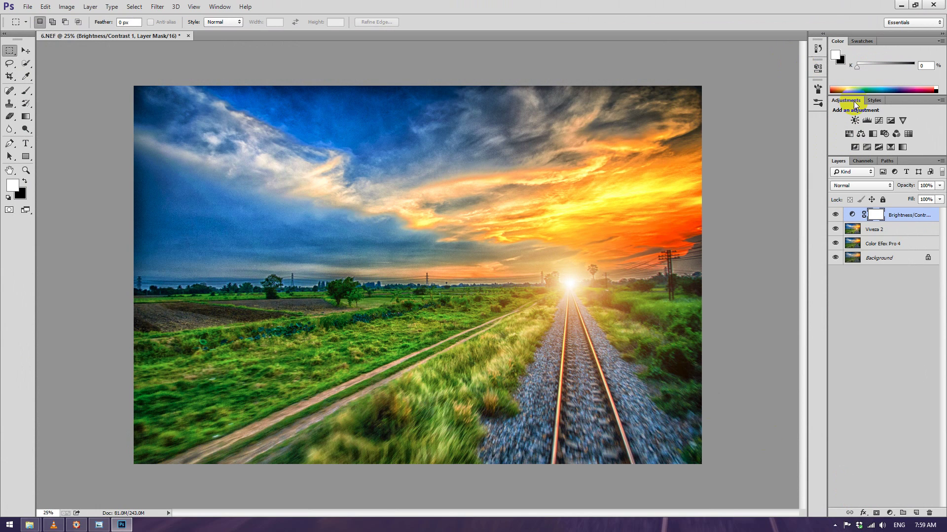
# Step: Add a Hue/Saturation adjustment layer with Saturation +4, then bring up the closing title card in the viewer
pyautogui.click(848, 133)
pyautogui.click(785, 139)
pyautogui.write('4')
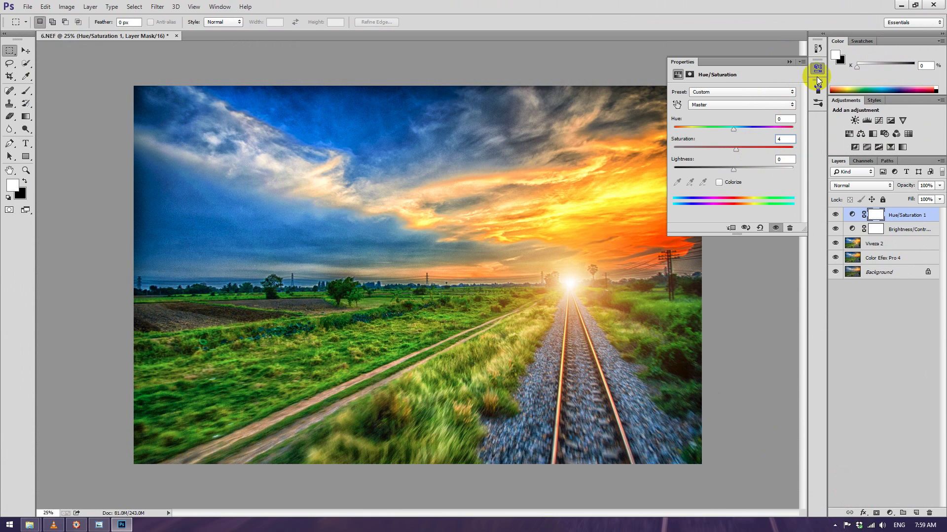
pyautogui.click(789, 62)
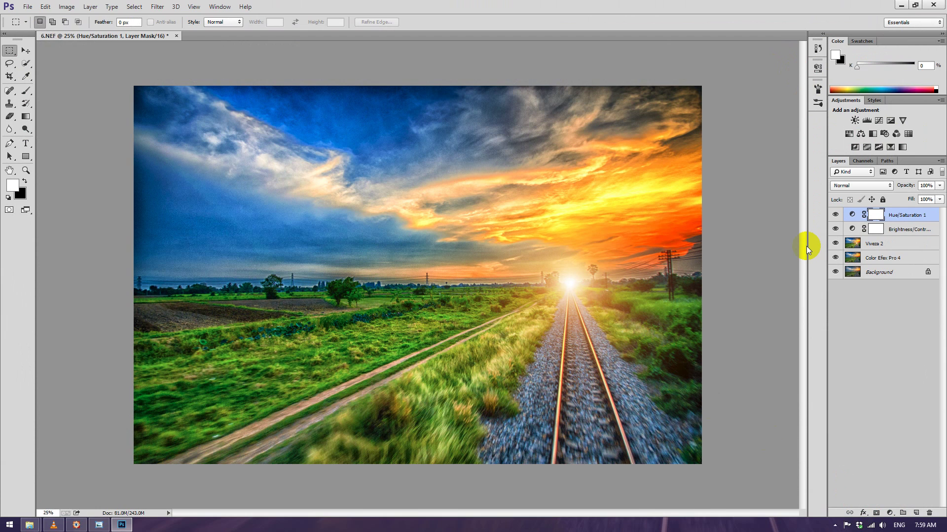
pyautogui.click(76, 525)
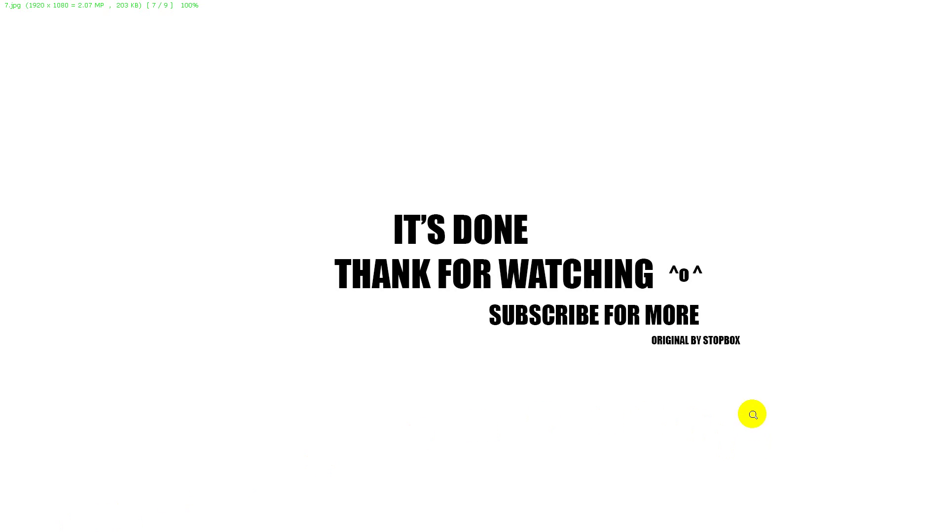
# Step: Advance through title cards 8.jpg and 9.jpg, then leave full screen for the Video 60 folder
pyautogui.press('Right')
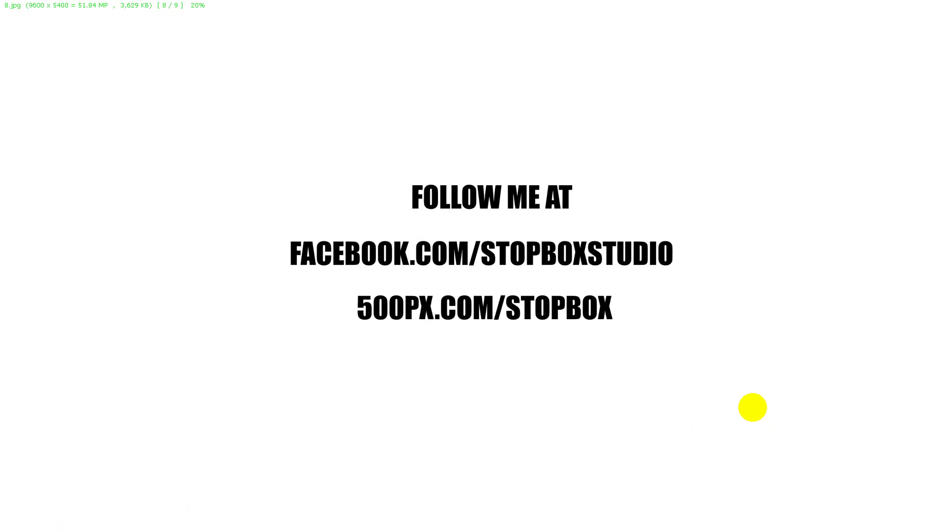
pyautogui.press('Right')
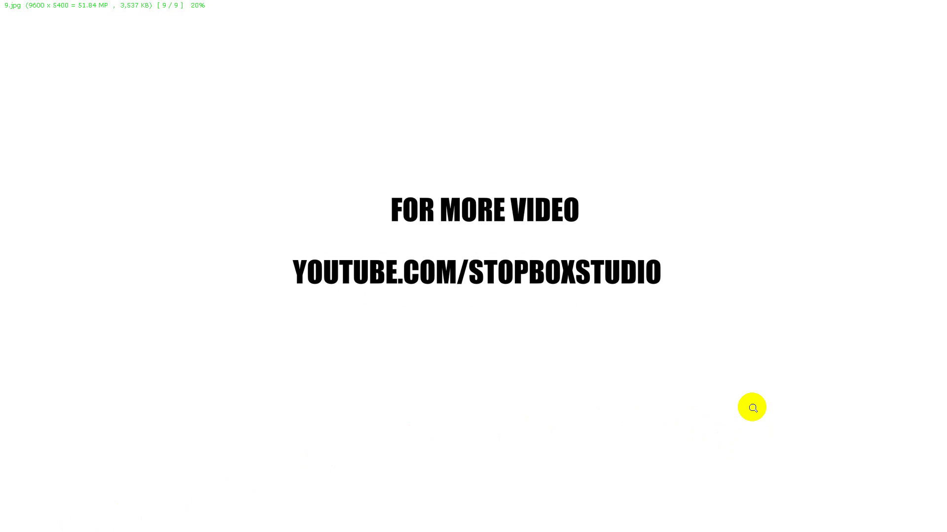
pyautogui.press('Escape')
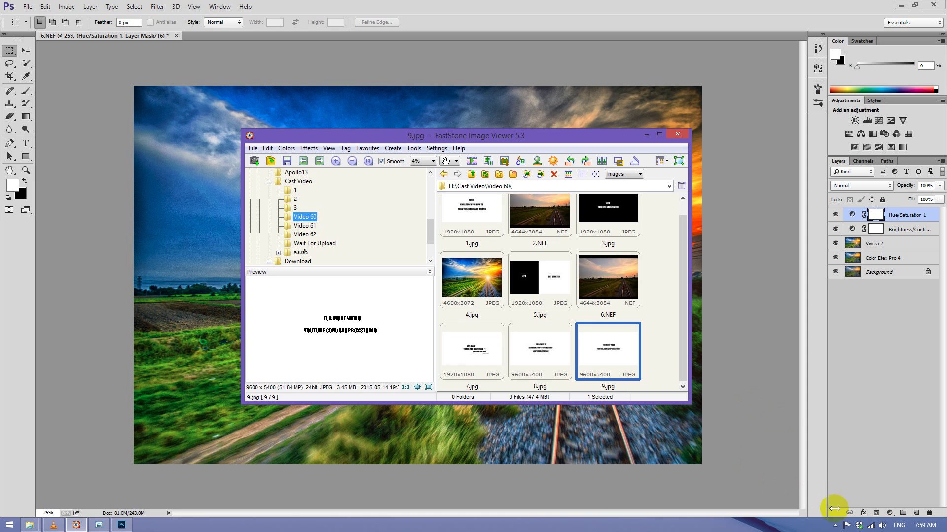